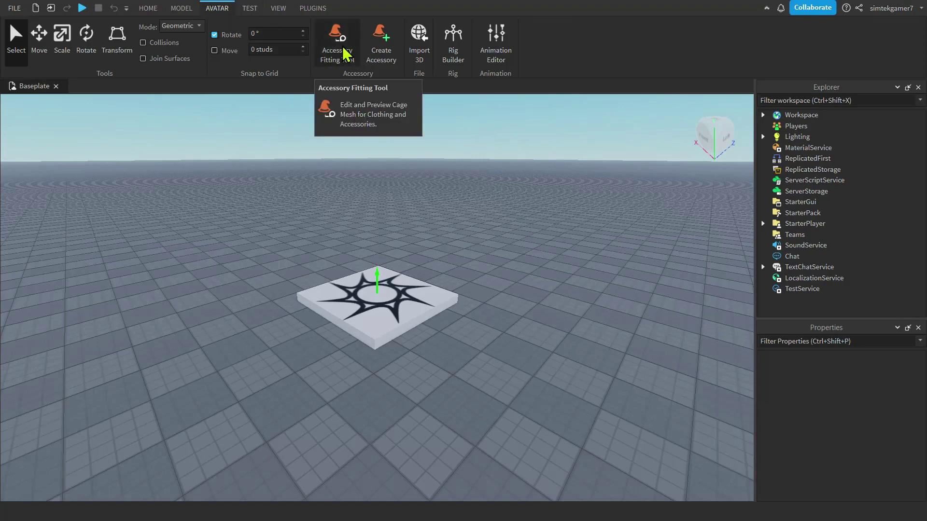
# Open the 'Try out the new Accessory Fitting Tool!' announcement from Studio's notifications.
pyautogui.click(781, 8)
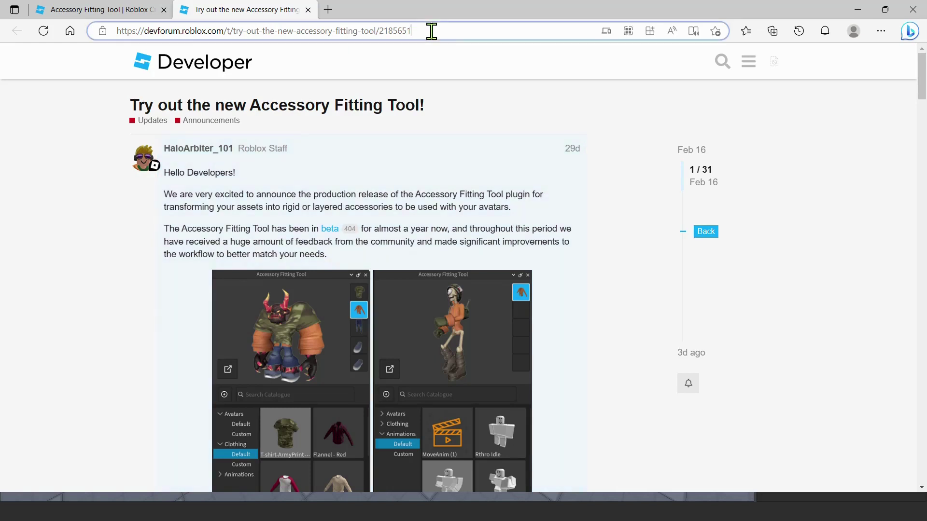
# Switch from the DevForum post to the Accessory Fitting Tool documentation page.
pyautogui.click(431, 31)
pyautogui.click(431, 31)
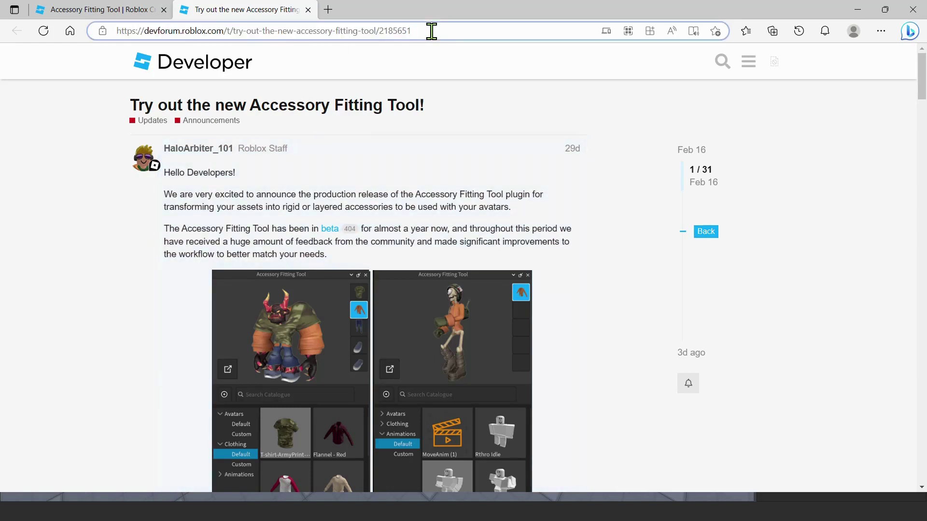
pyautogui.click(76, 15)
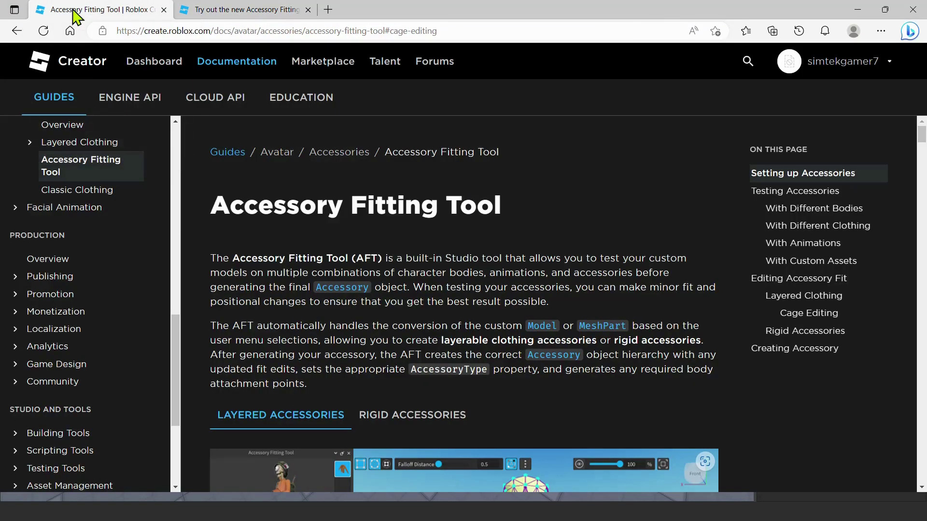
pyautogui.doubleClick(452, 31)
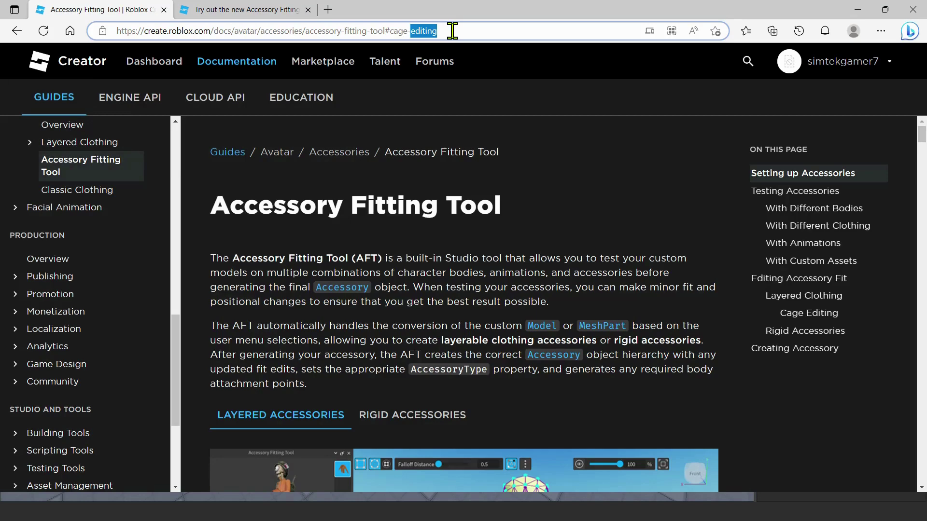
pyautogui.click(452, 31)
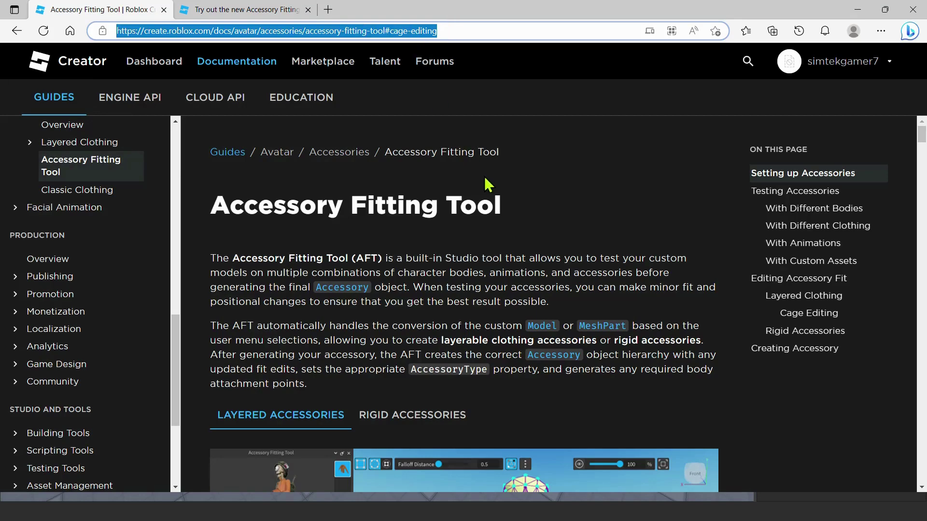
# Download Additional-FBX-assets.zip from the 'clothing' link under Setting up Accessories.
pyautogui.scroll(-10, 488, 185)
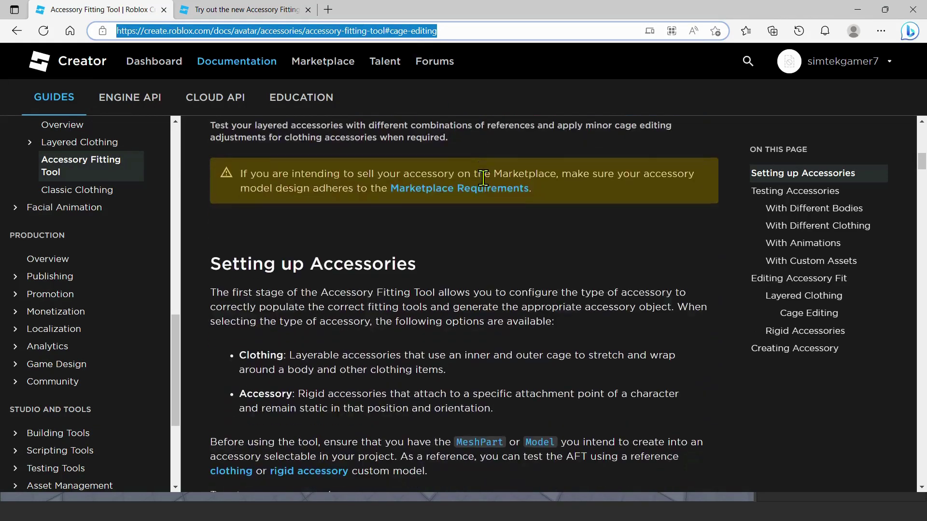
pyautogui.scroll(-4, 482, 178)
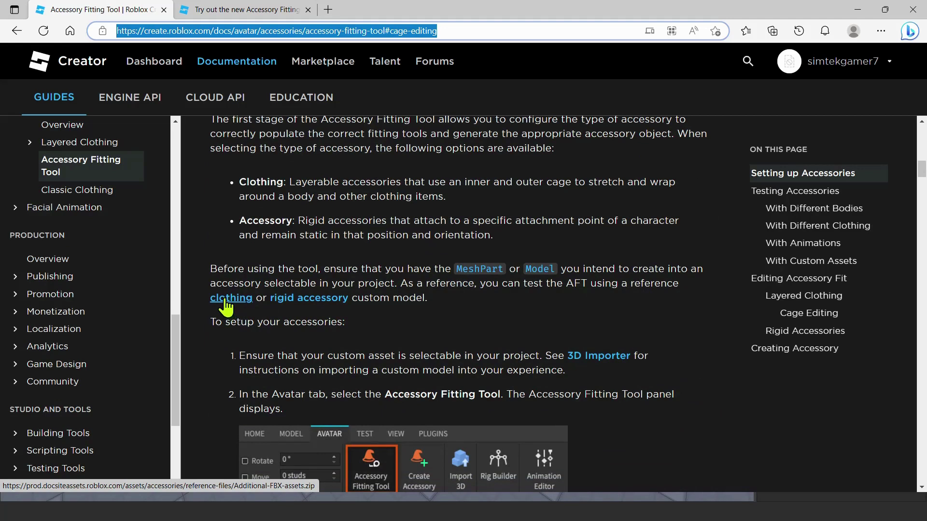
pyautogui.click(224, 305)
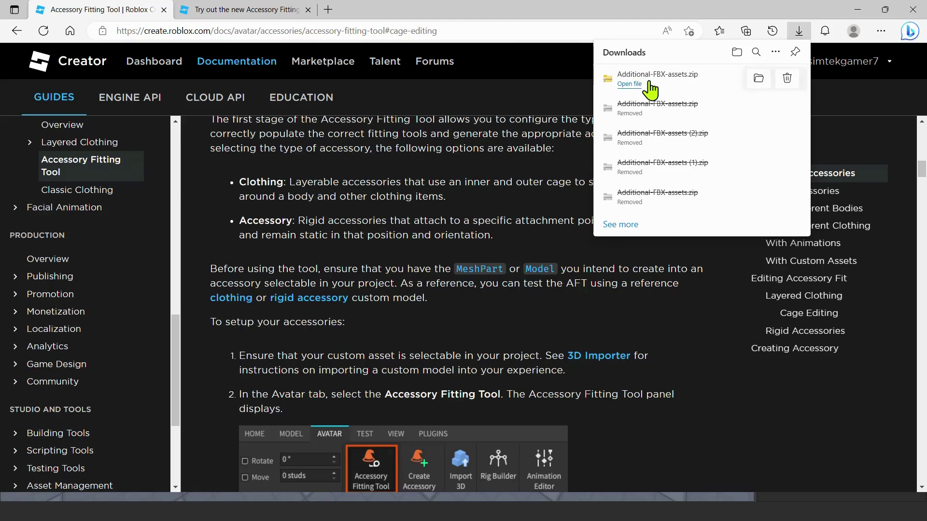
# Extract Additional-FBX-assets.zip into a Downloads folder, then minimize File Explorer.
pyautogui.click(628, 84)
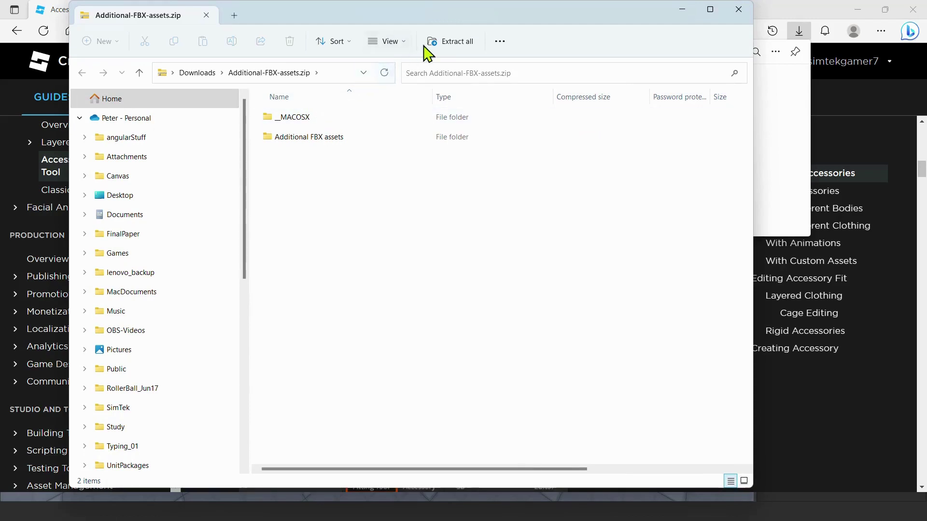
pyautogui.click(449, 41)
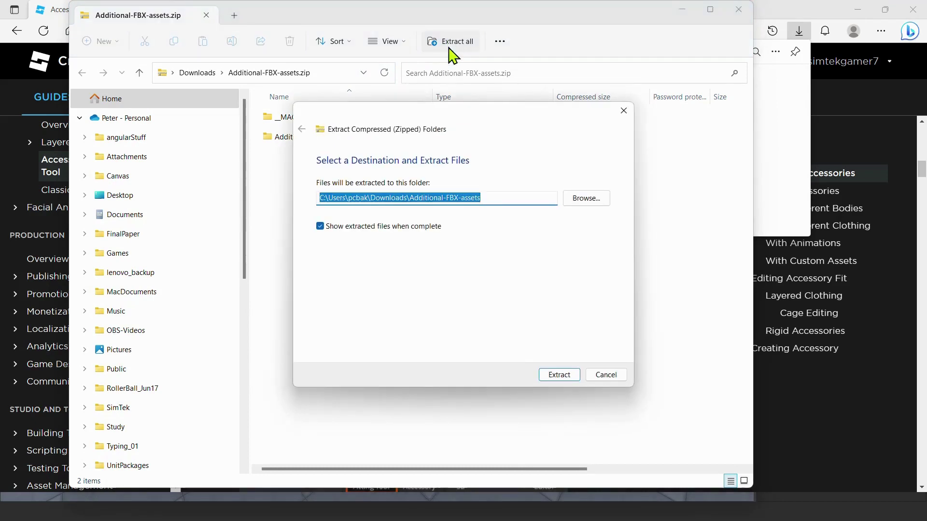
pyautogui.click(560, 375)
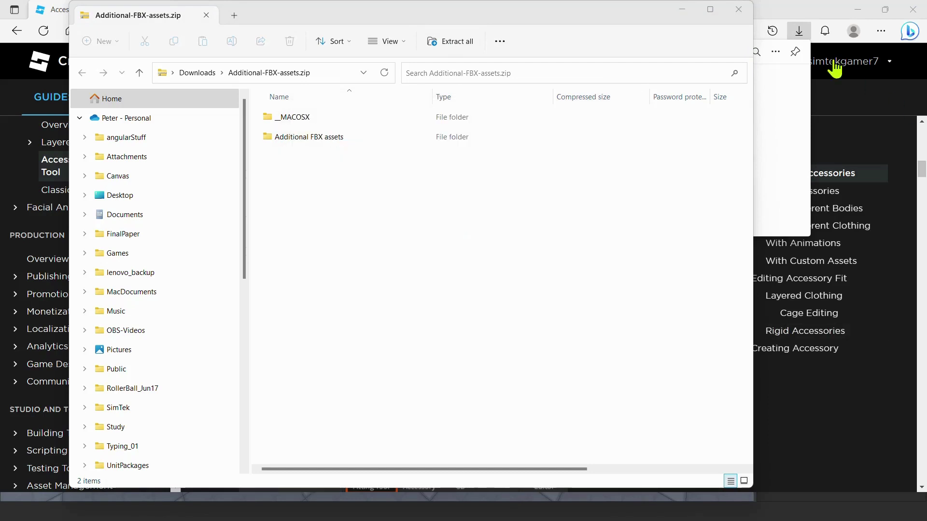
pyautogui.click(683, 11)
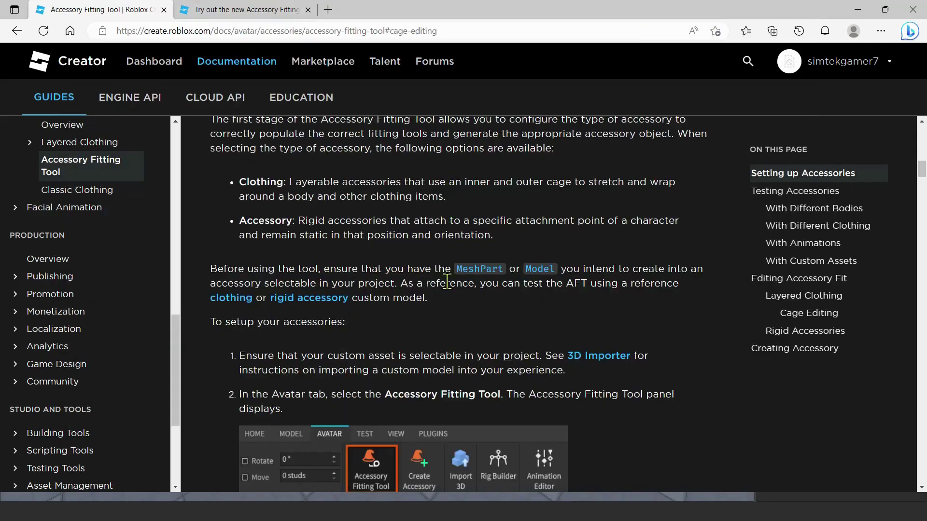
# Start an Import 3D in Studio and browse into the Additional FBX assets folder.
pyautogui.click(467, 499)
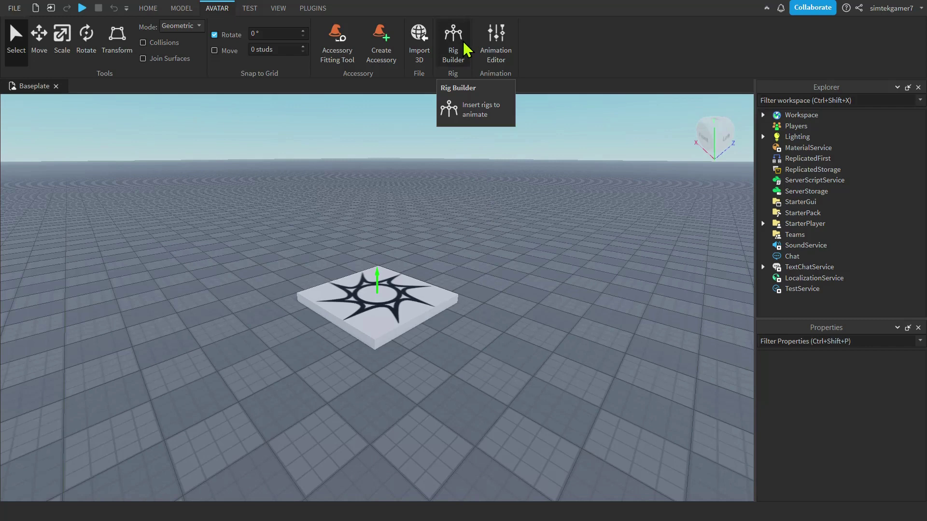
pyautogui.click(419, 38)
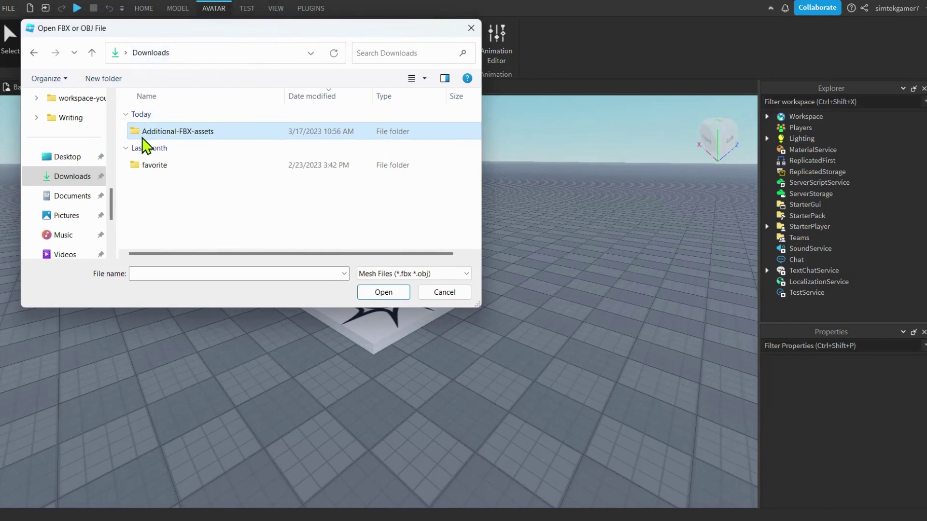
pyautogui.doubleClick(211, 138)
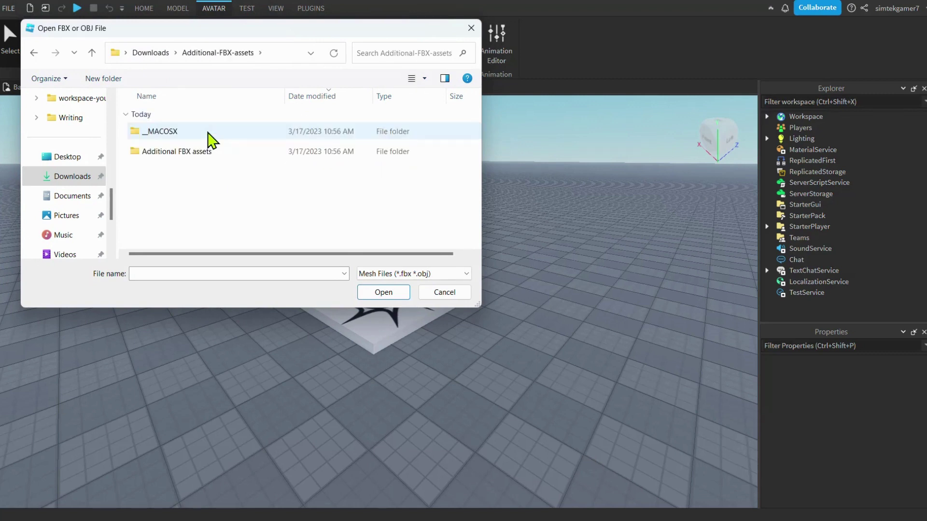
pyautogui.doubleClick(182, 152)
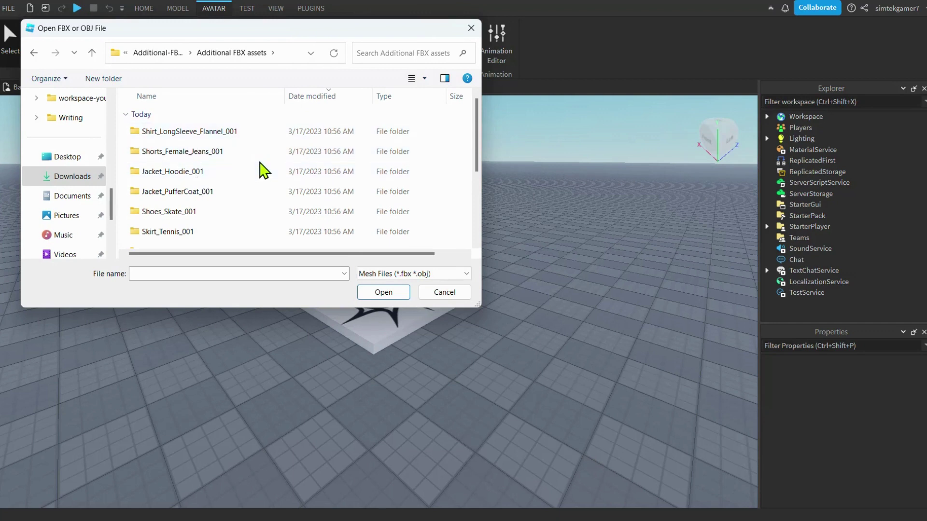
# Load LCL_Pants_CargoPants_001.FBX from the Pants_CargoPants_001 folder into Import Preview.
pyautogui.scroll(-1, 263, 170)
pyautogui.scroll(-1, 263, 170)
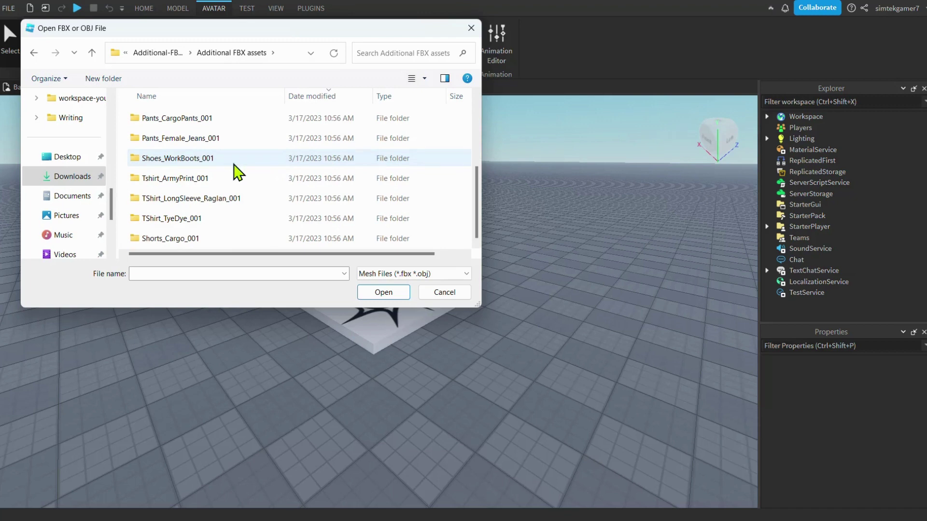
pyautogui.scroll(1, 200, 223)
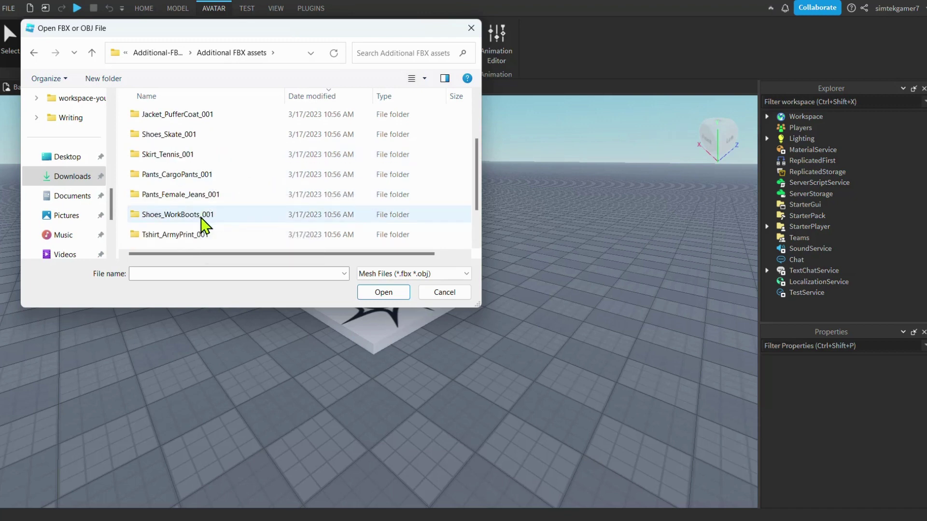
pyautogui.click(185, 175)
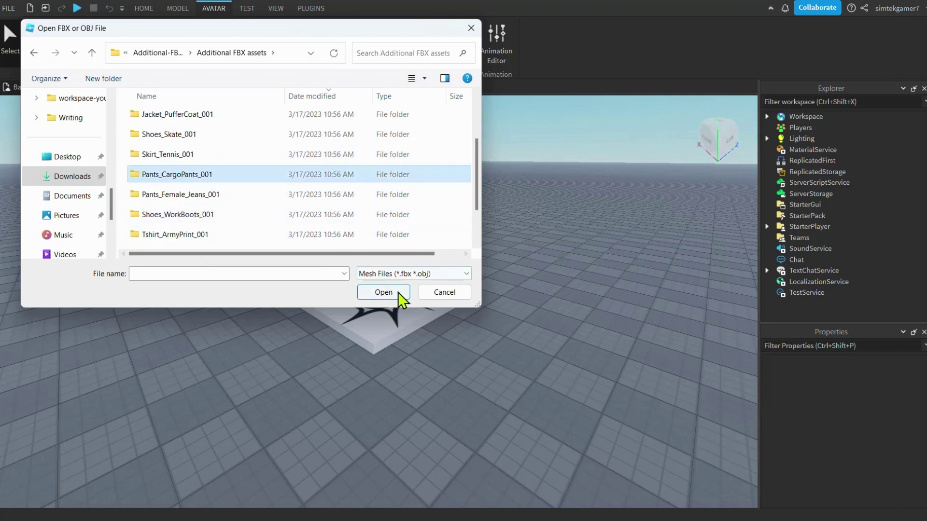
pyautogui.click(383, 292)
pyautogui.click(214, 135)
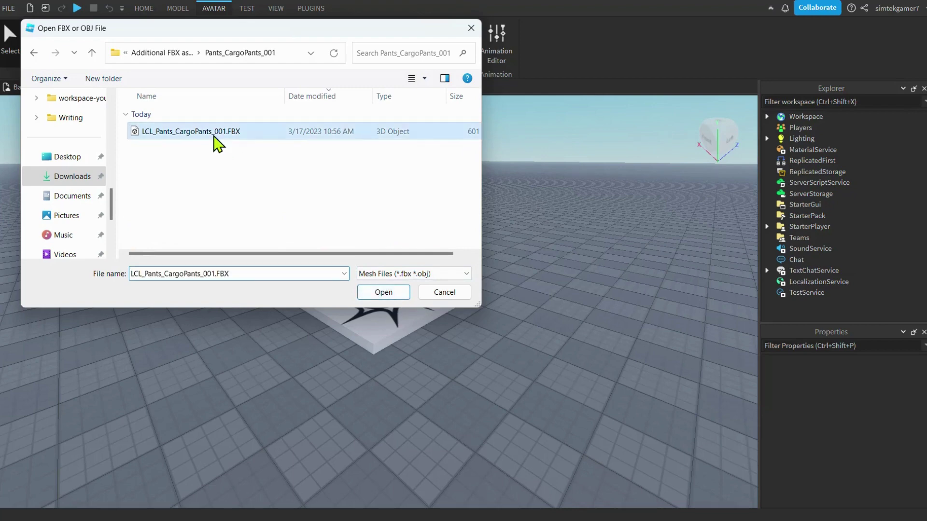
pyautogui.click(384, 294)
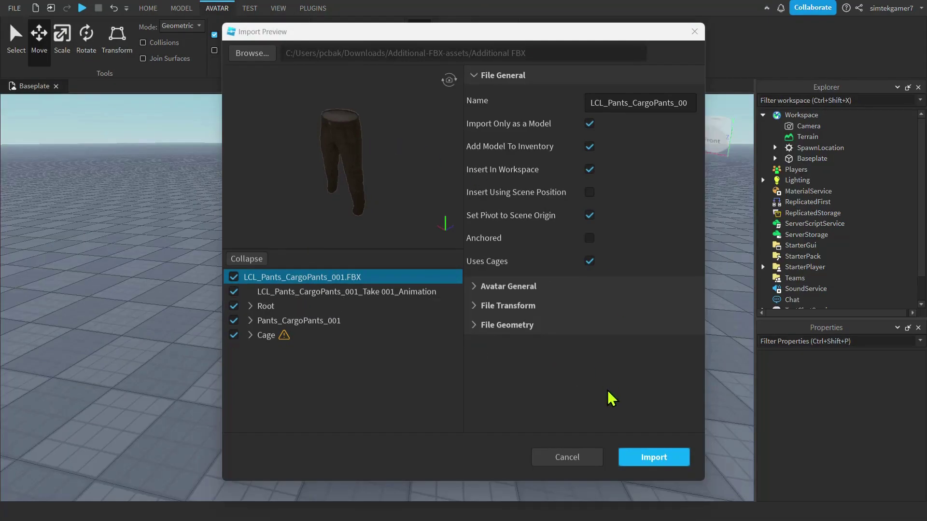
# Import the cargo pants model into the Workspace and dismiss the success message.
pyautogui.click(651, 458)
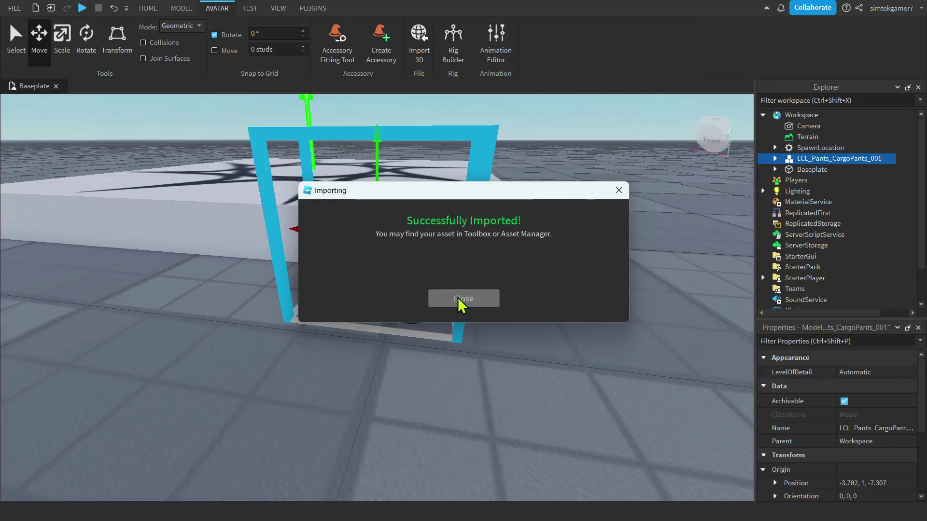
pyautogui.click(463, 298)
pyautogui.scroll(-5, 523, 333)
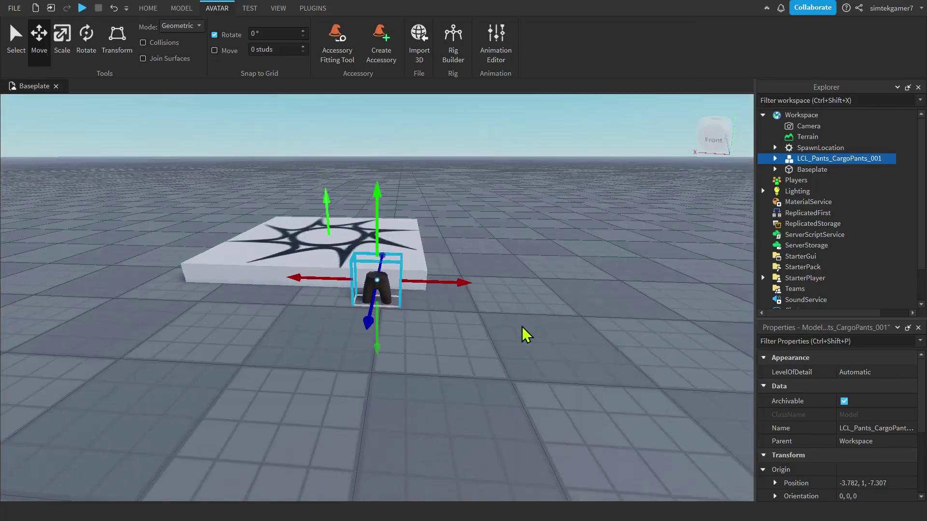
# Raise the pants with the Move tool's Y arrow to about 6 studs (Y 6.084).
pyautogui.moveTo(375, 197); pyautogui.dragTo(403, 168)
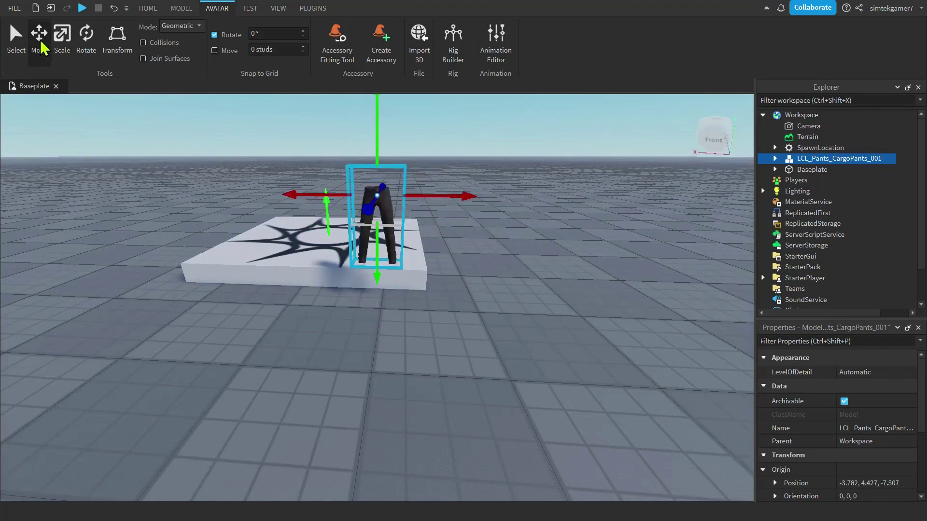
pyautogui.scroll(-2, 455, 306)
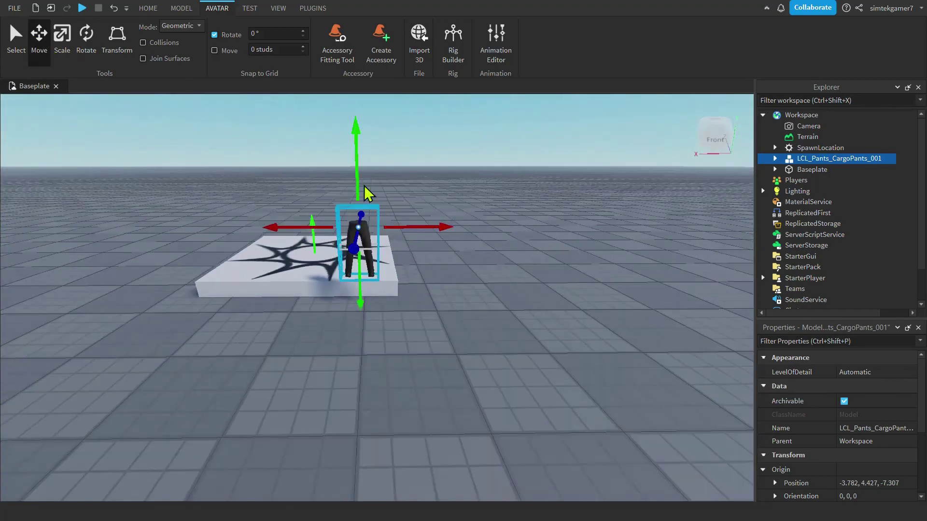
pyautogui.moveTo(367, 193); pyautogui.dragTo(383, 149)
pyautogui.scroll(-1, 531, 239)
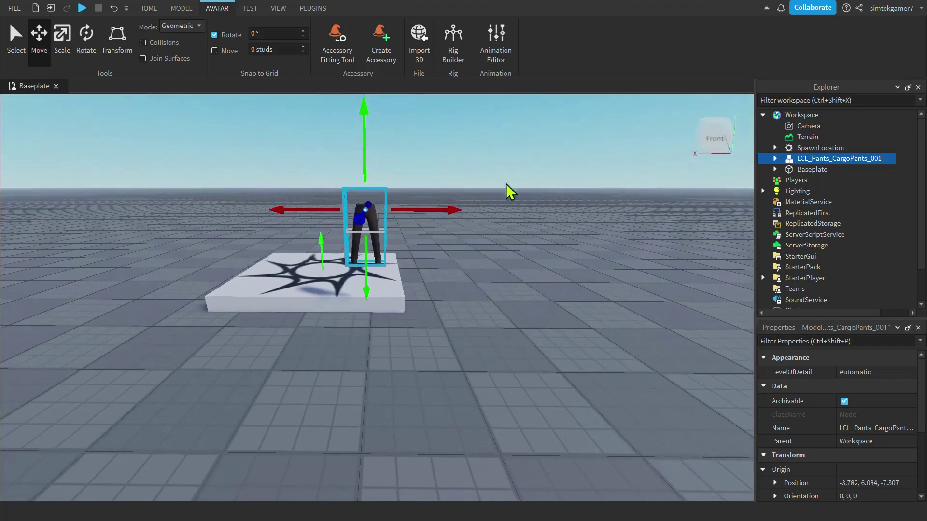
# Set the Pants_CargoPants_001 mesh as the Accessory Fitting Tool's part and advance.
pyautogui.click(335, 46)
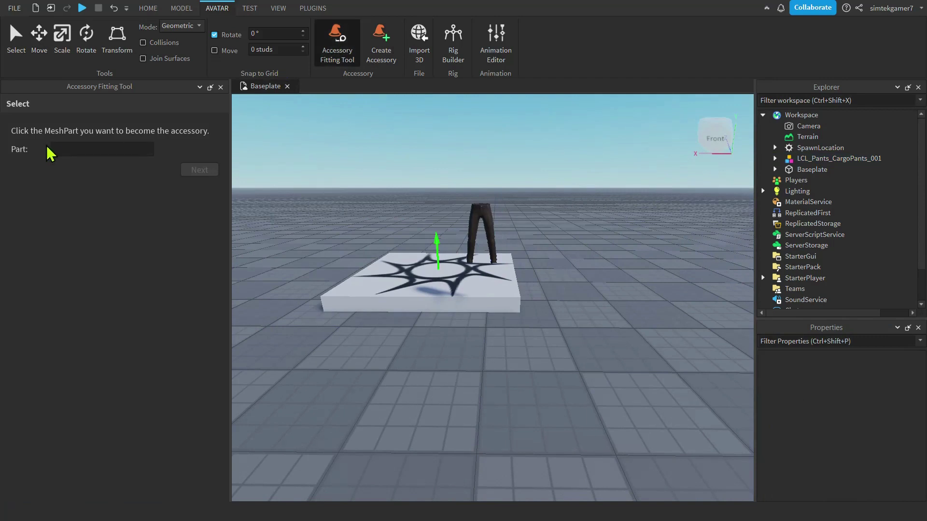
pyautogui.click(820, 160)
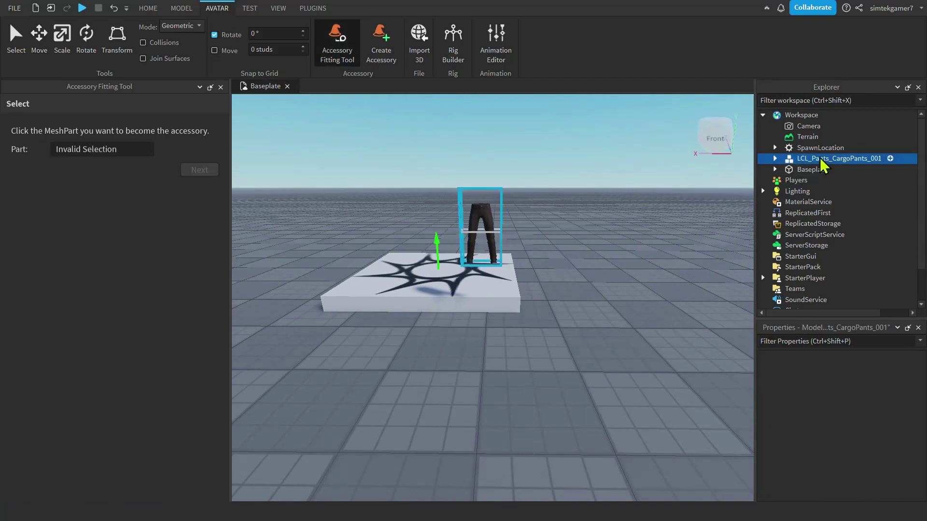
pyautogui.click(774, 159)
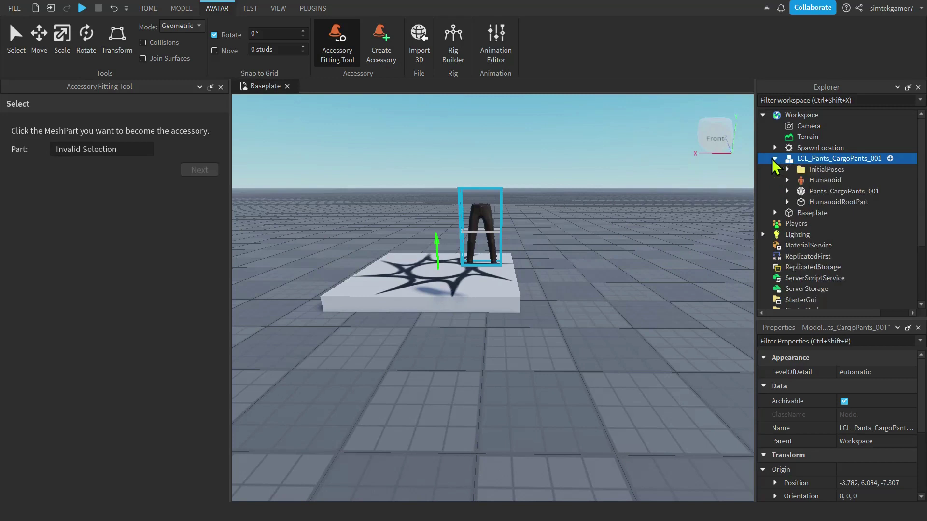
pyautogui.click(824, 193)
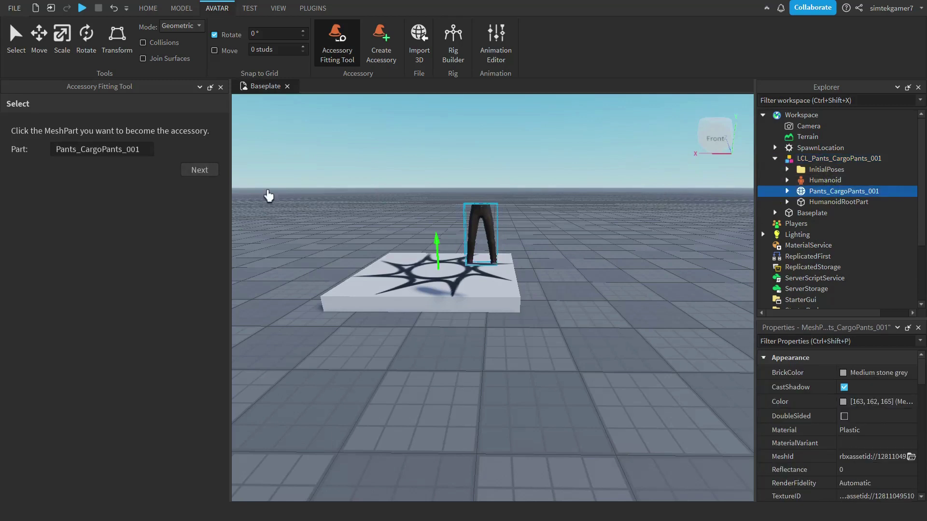
pyautogui.click(199, 170)
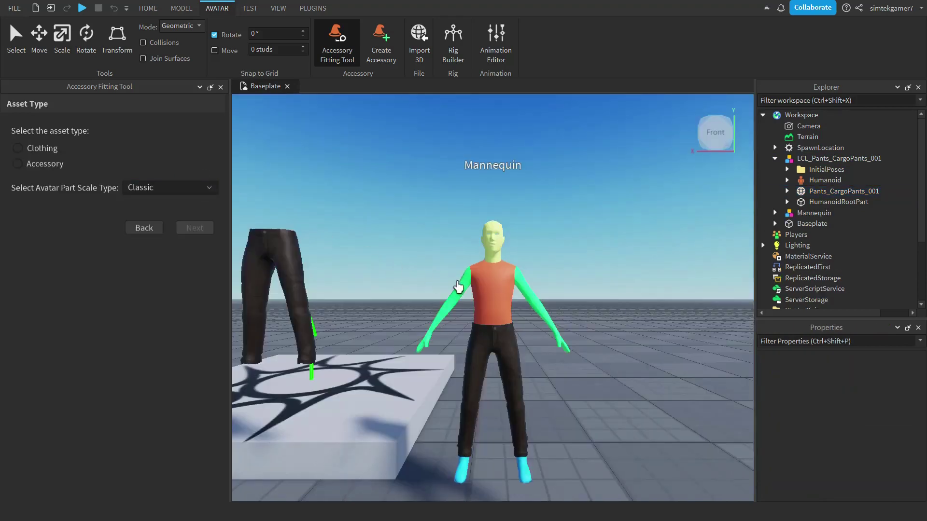
# Choose Clothing with type Pants, leaving Avatar Part Scale Type on Classic.
pyautogui.scroll(-5, 429, 314)
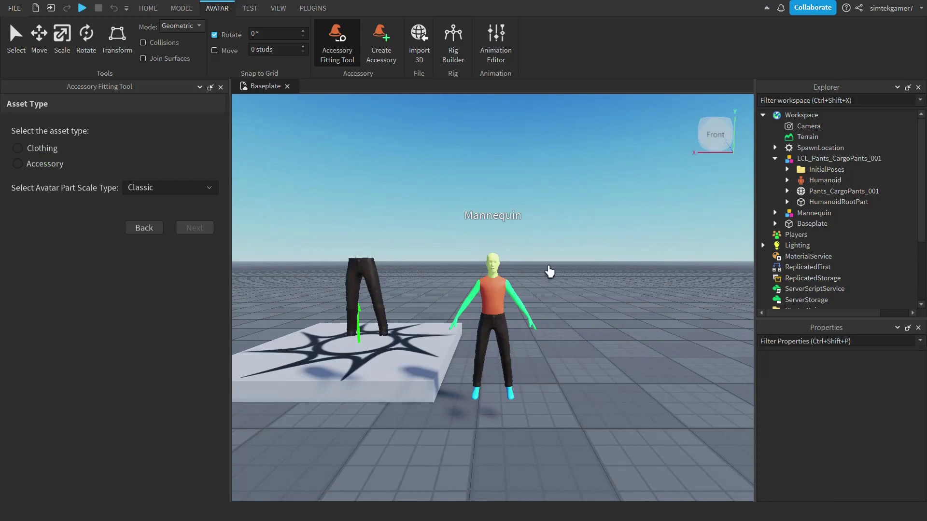
pyautogui.click(41, 150)
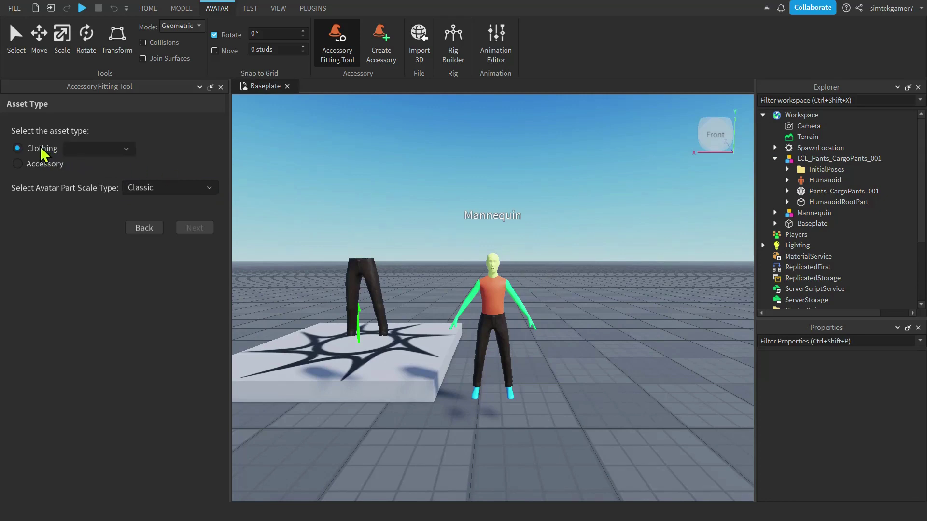
pyautogui.click(93, 149)
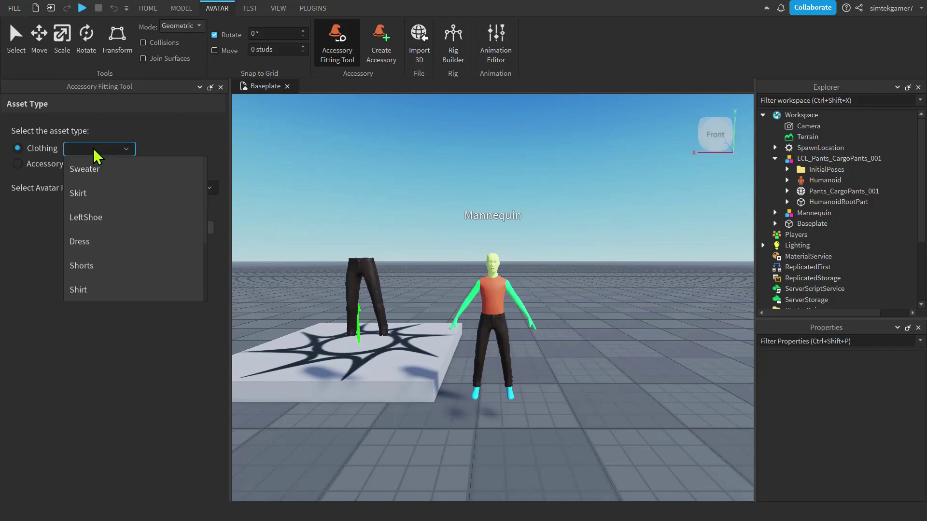
pyautogui.scroll(-3, 109, 177)
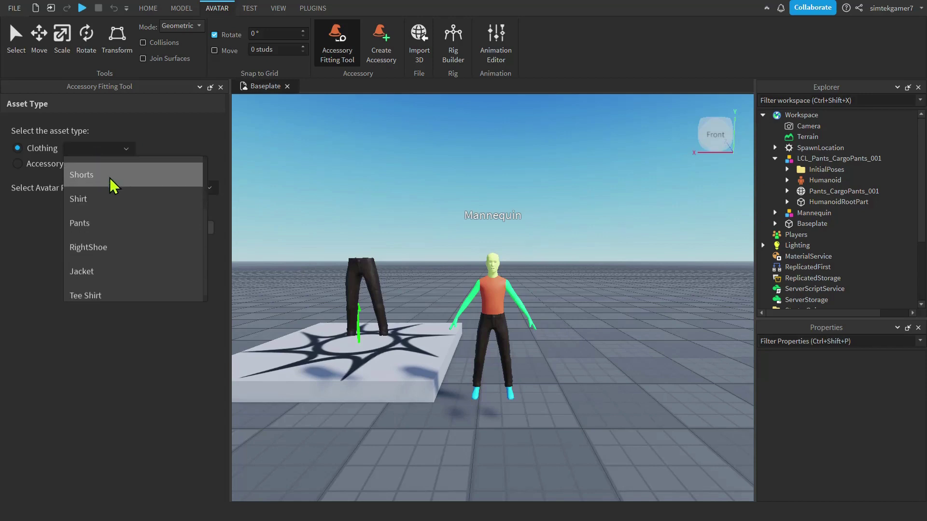
pyautogui.click(94, 227)
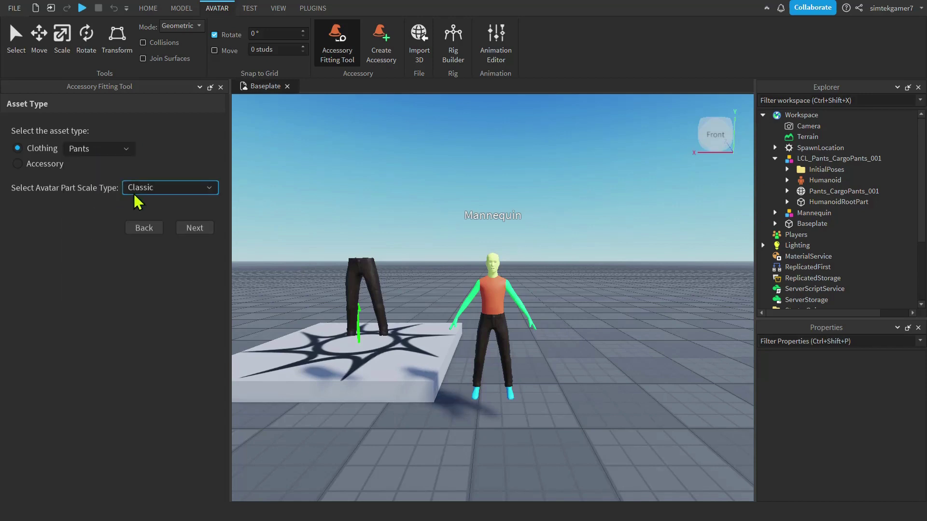
pyautogui.click(153, 188)
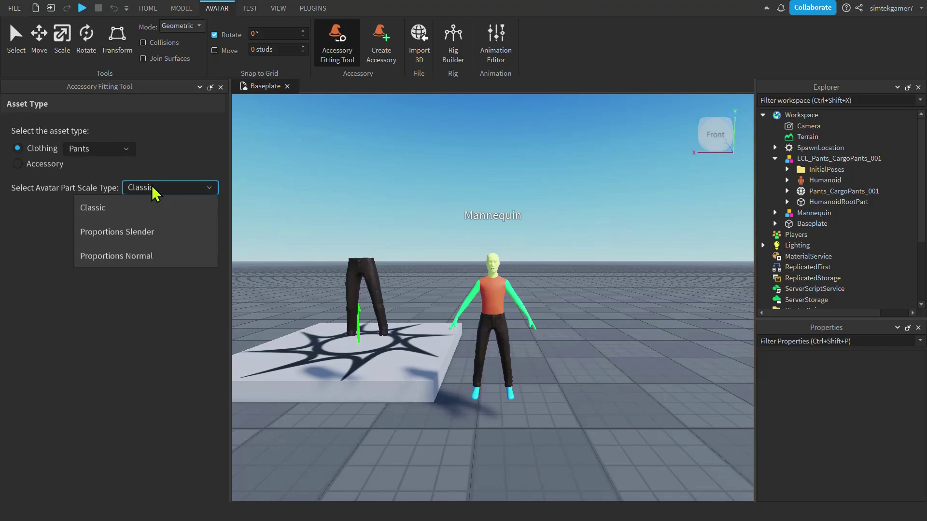
pyautogui.click(152, 188)
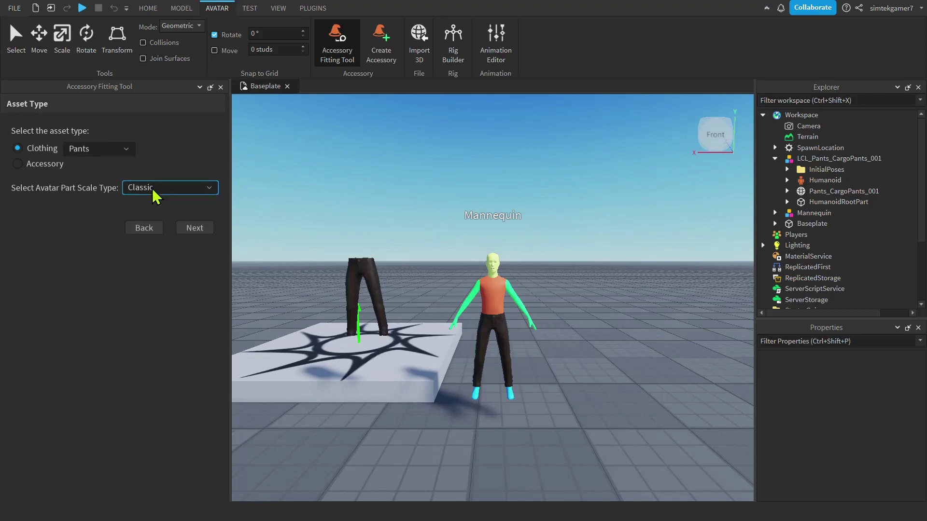
# Advance to fitting and preview the pants on the Goblin avatar.
pyautogui.click(194, 227)
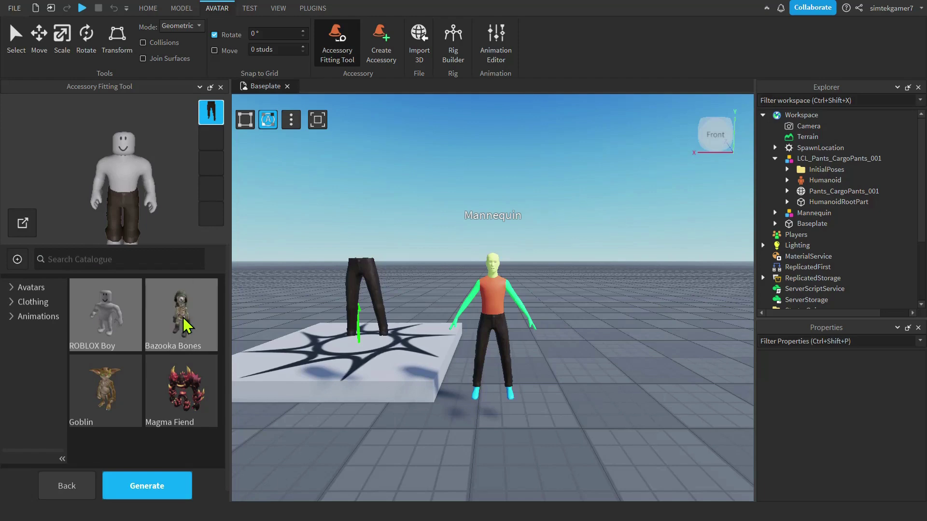
pyautogui.click(112, 317)
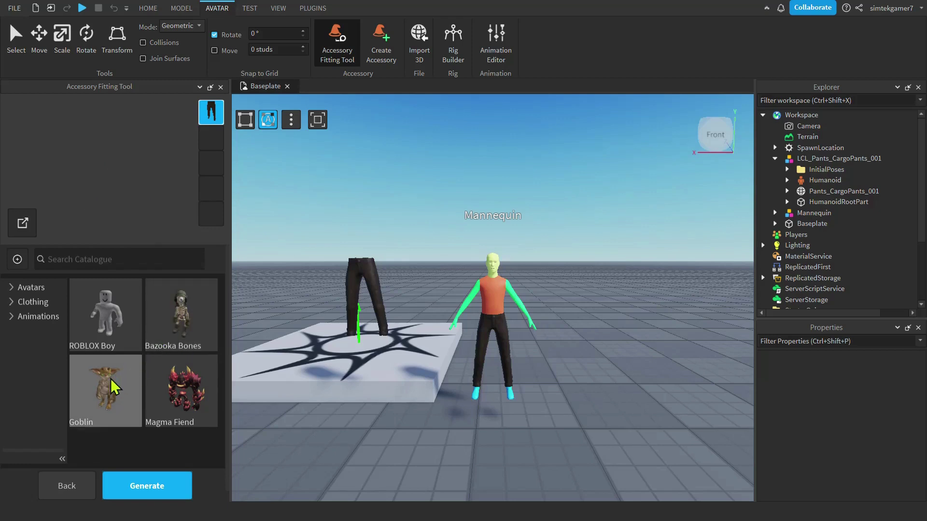
pyautogui.click(109, 386)
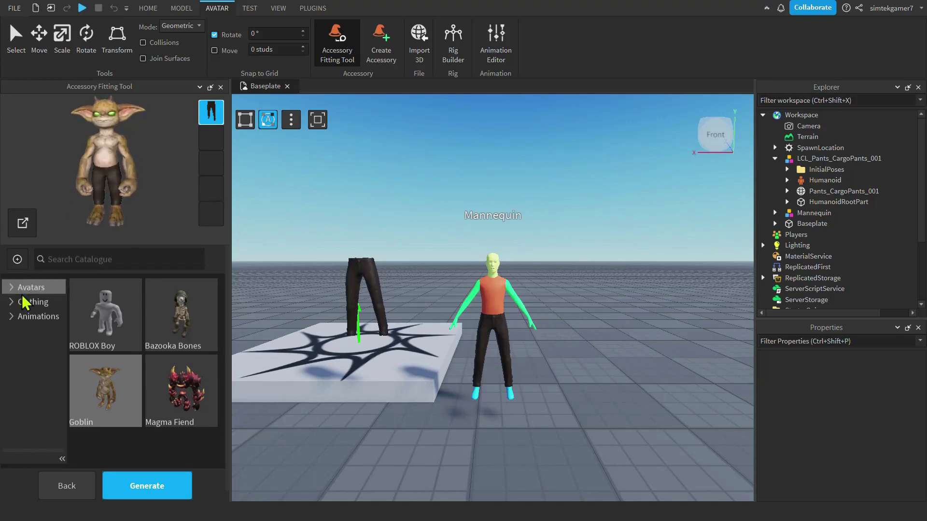
# Play the Rthro Run animation on the preview, then pause it.
pyautogui.click(10, 318)
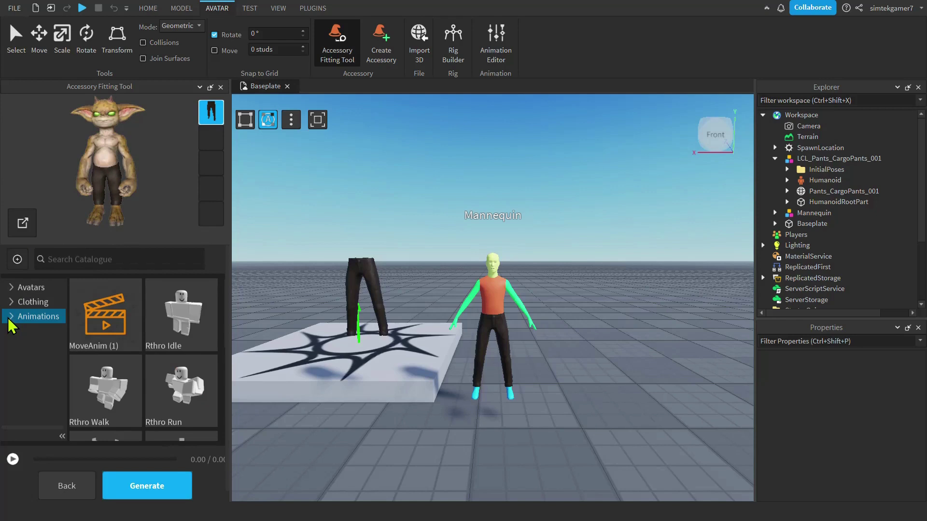
pyautogui.scroll(-3, 91, 335)
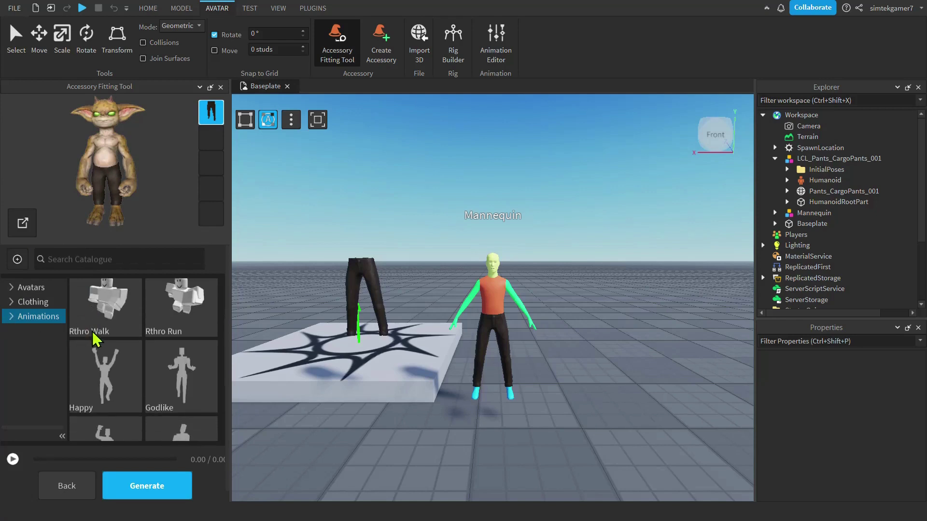
pyautogui.click(175, 313)
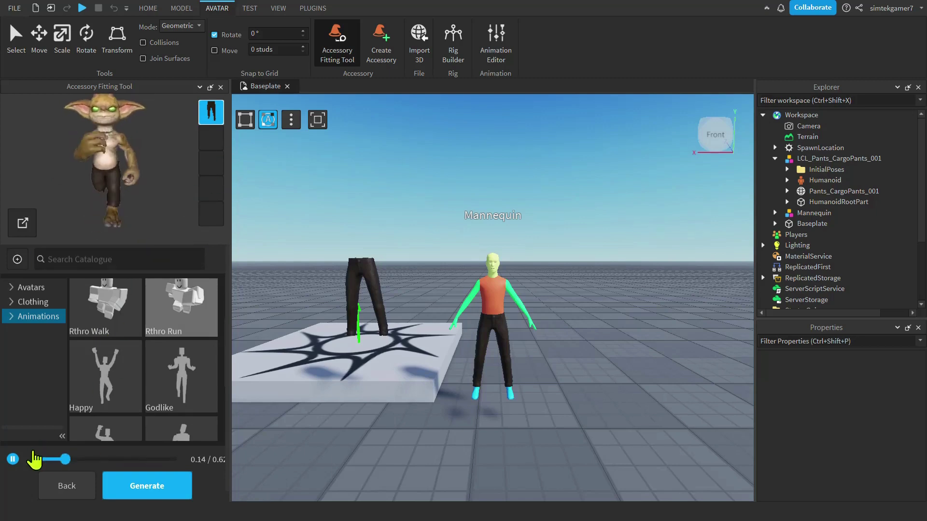
pyautogui.click(12, 458)
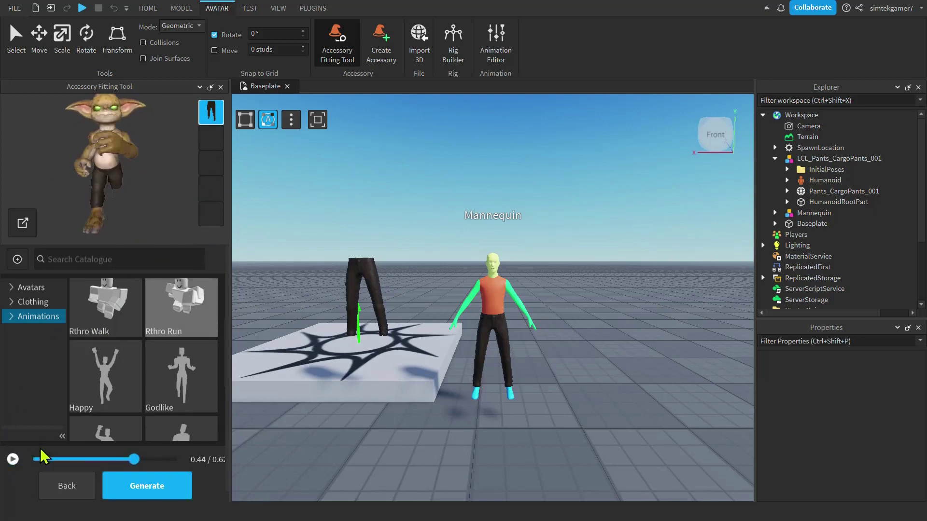
# Enable cage editing, zoom to the mannequin, and lower cage opacity to 98%.
pyautogui.click(244, 121)
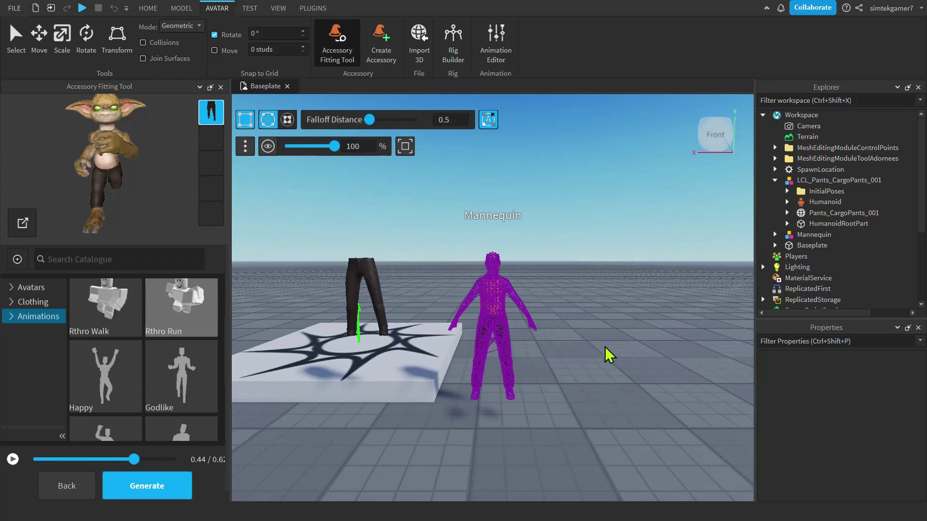
pyautogui.moveTo(609, 355); pyautogui.dragTo(605, 360, button='right')
pyautogui.scroll(5, 609, 356)
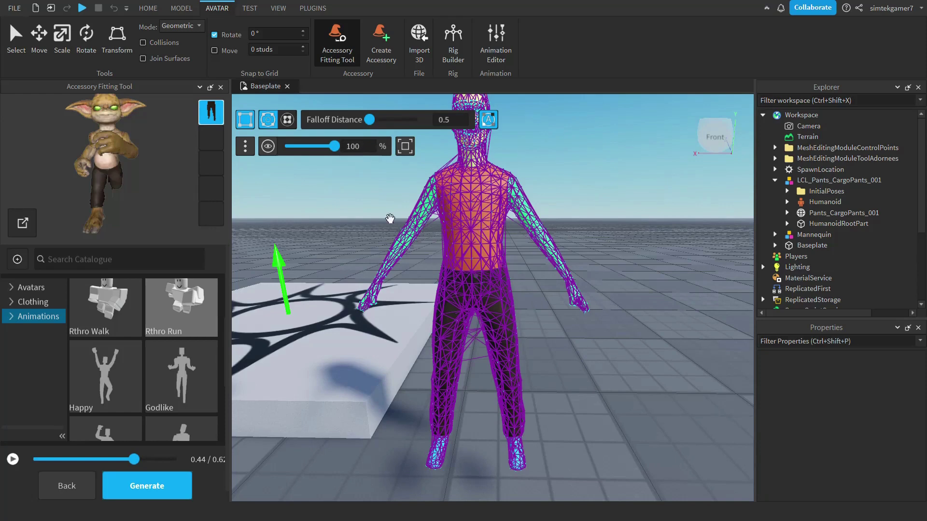
pyautogui.moveTo(334, 150); pyautogui.dragTo(333, 150)
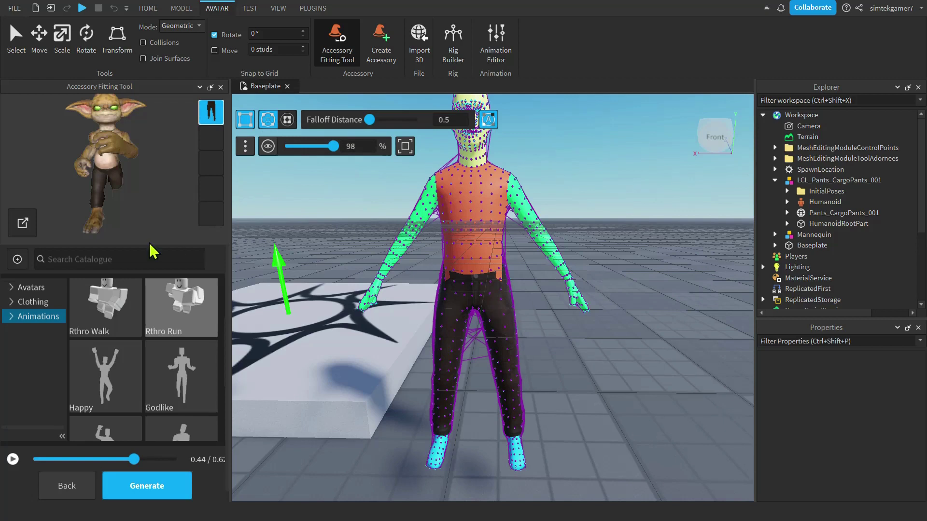
# Preview the pants on the Default ROBLOX Boy avatar with the Default Rthro Idle animation.
pyautogui.scroll(2, 114, 324)
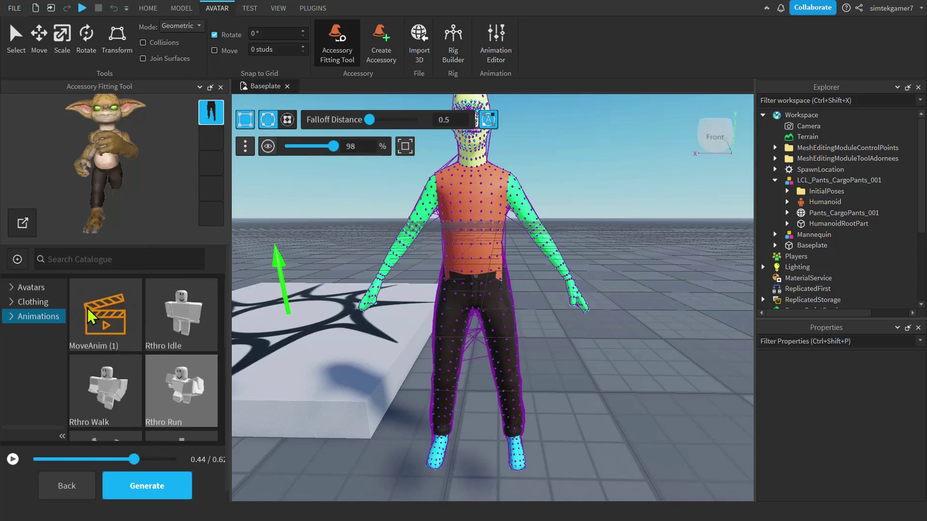
pyautogui.click(19, 289)
pyautogui.click(11, 288)
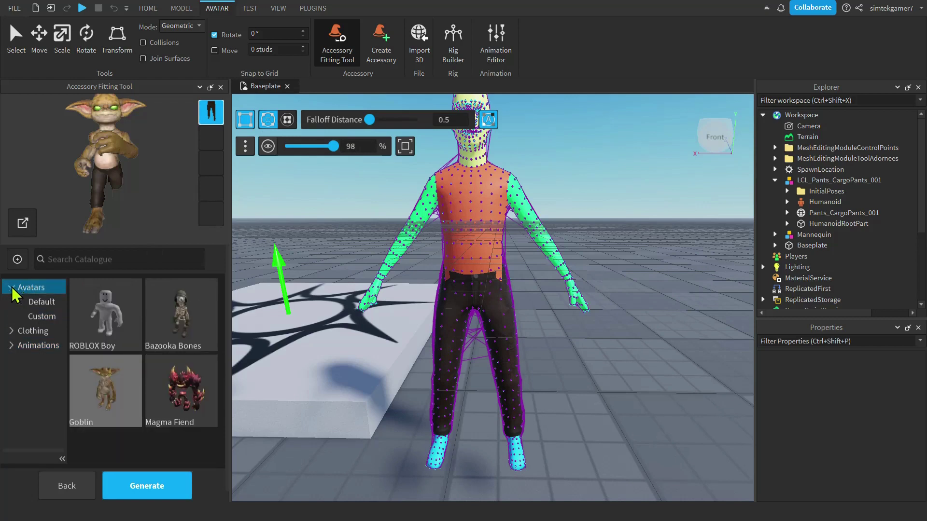
pyautogui.click(35, 303)
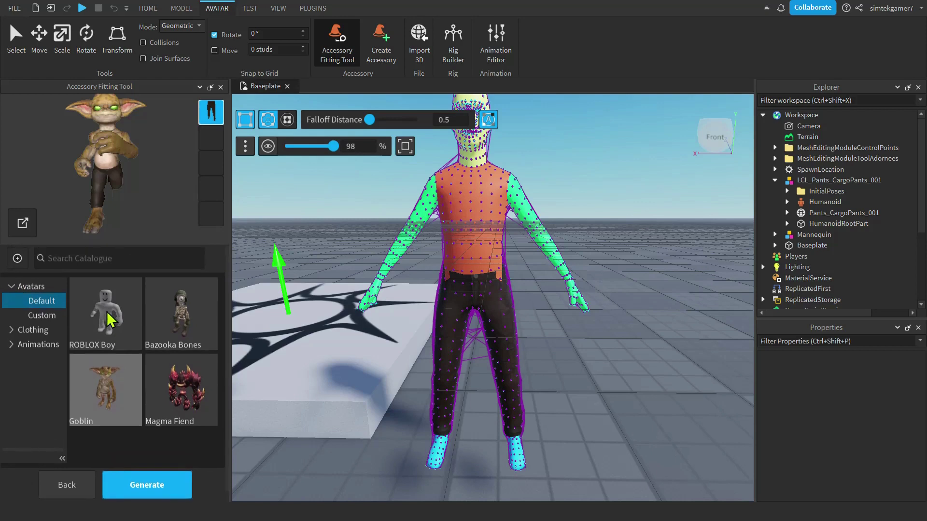
pyautogui.click(38, 319)
pyautogui.click(38, 303)
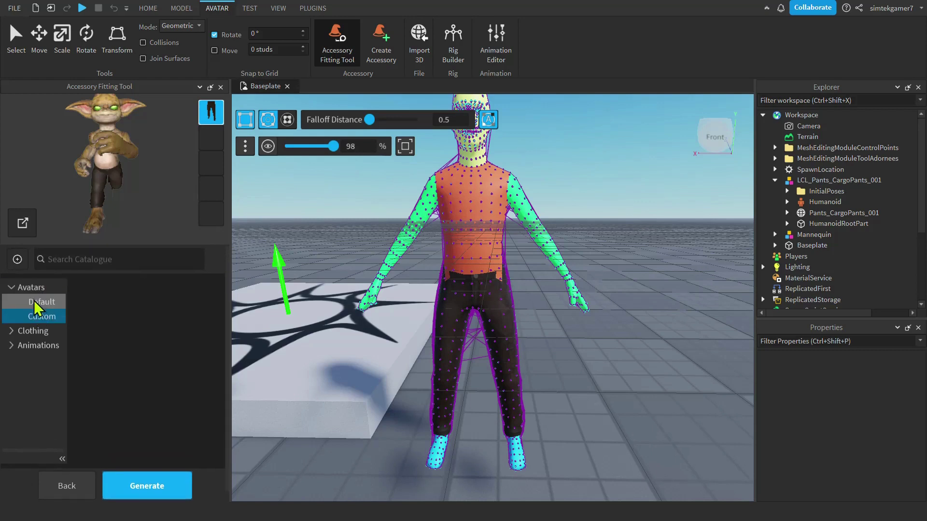
pyautogui.click(113, 322)
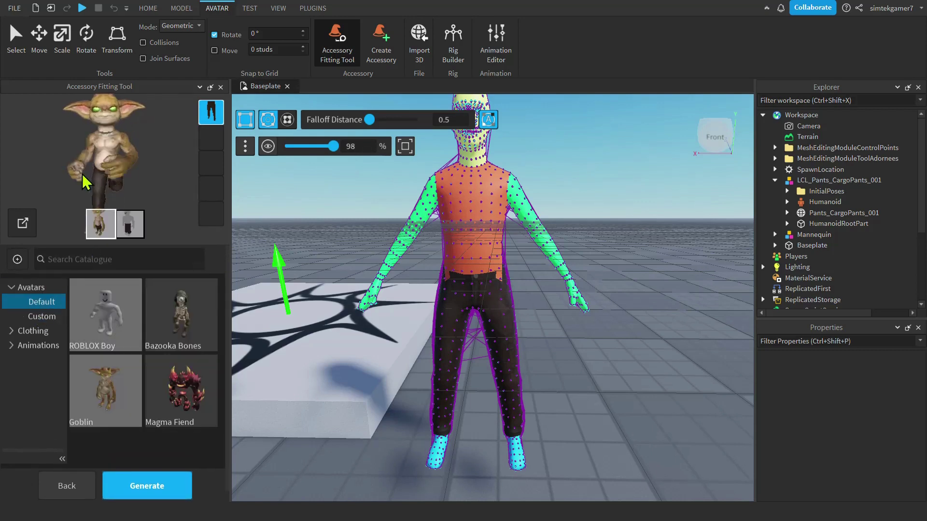
pyautogui.click(110, 326)
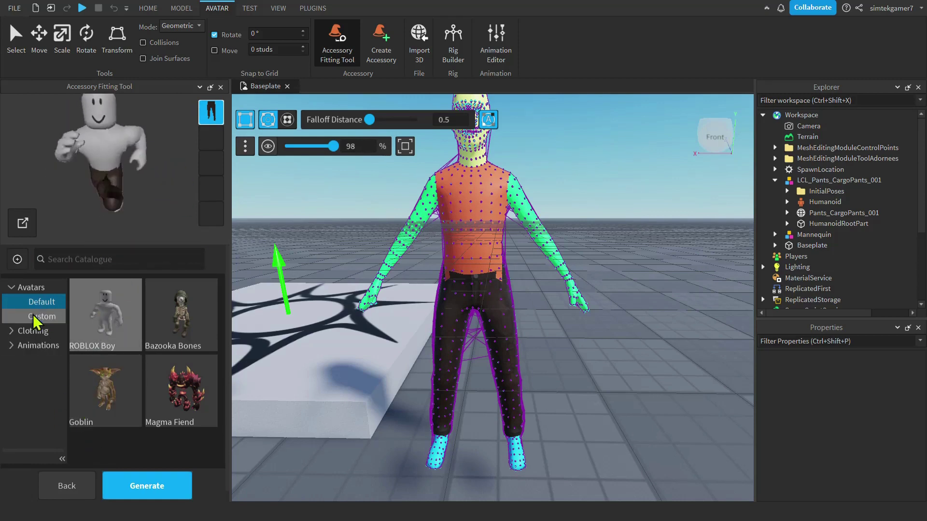
pyautogui.click(38, 345)
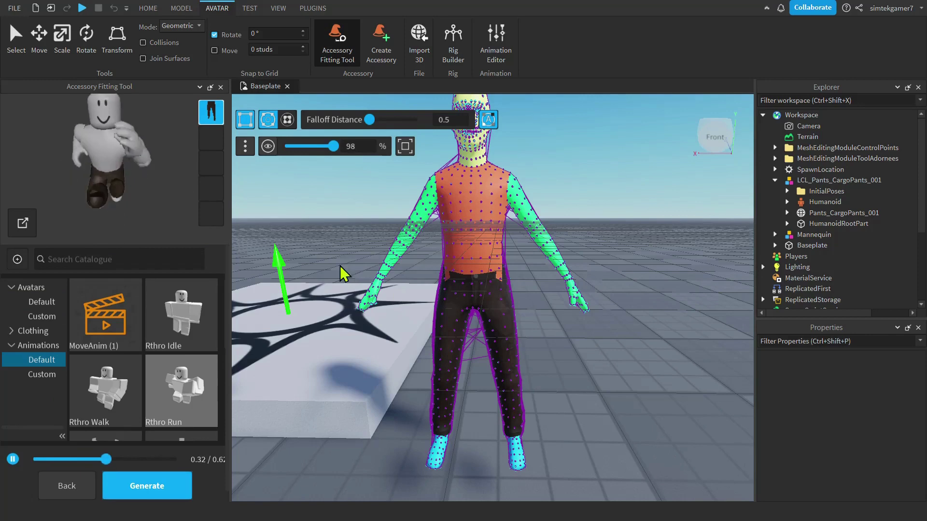
pyautogui.click(182, 323)
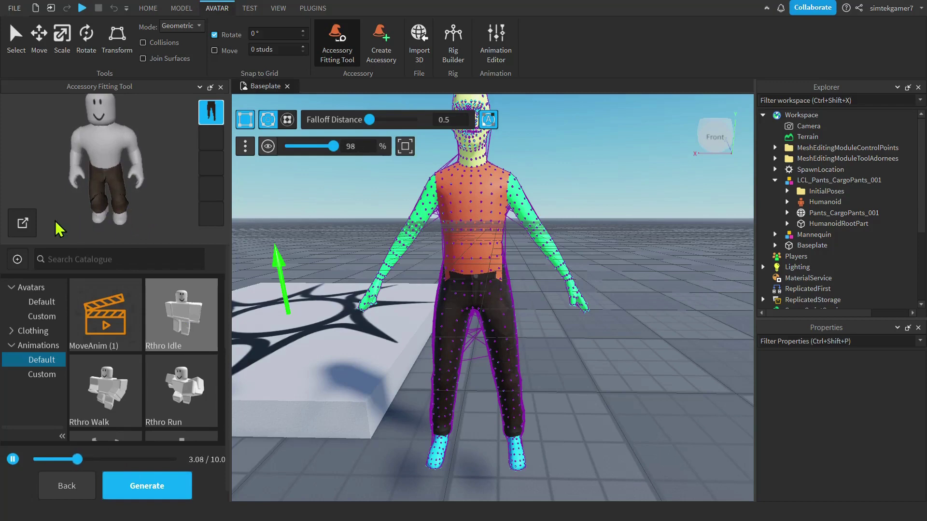
# Pop the avatar preview into its own panel and stretch the pants leg cage outward.
pyautogui.click(23, 223)
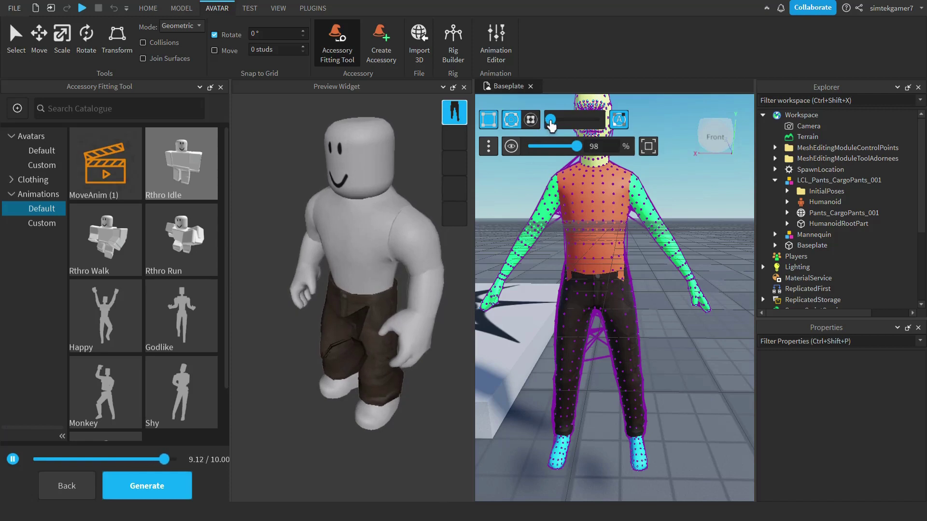
pyautogui.moveTo(554, 124); pyautogui.dragTo(556, 124)
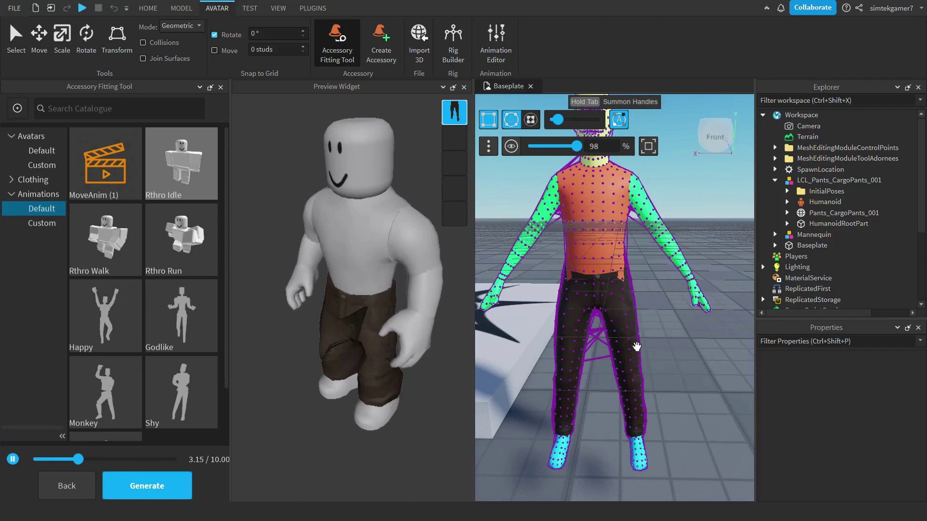
pyautogui.press('Tab')
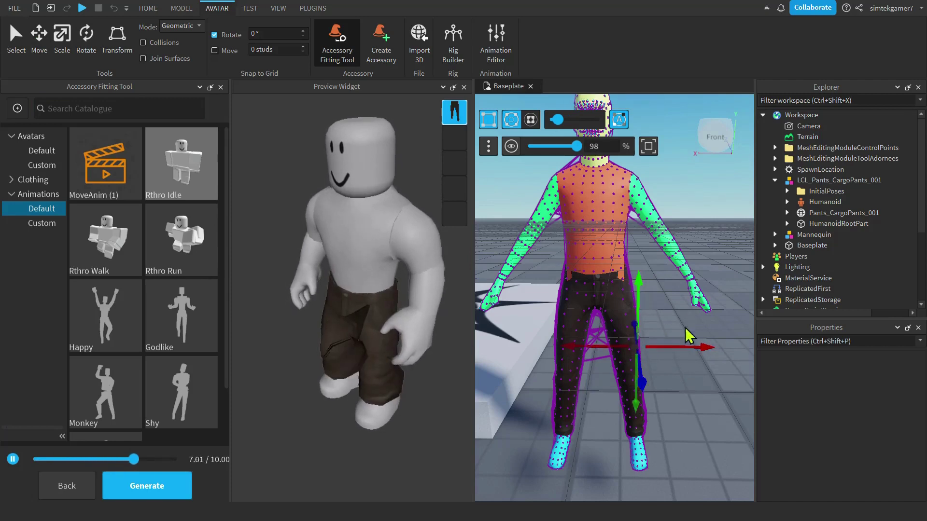
pyautogui.moveTo(705, 352); pyautogui.dragTo(710, 341)
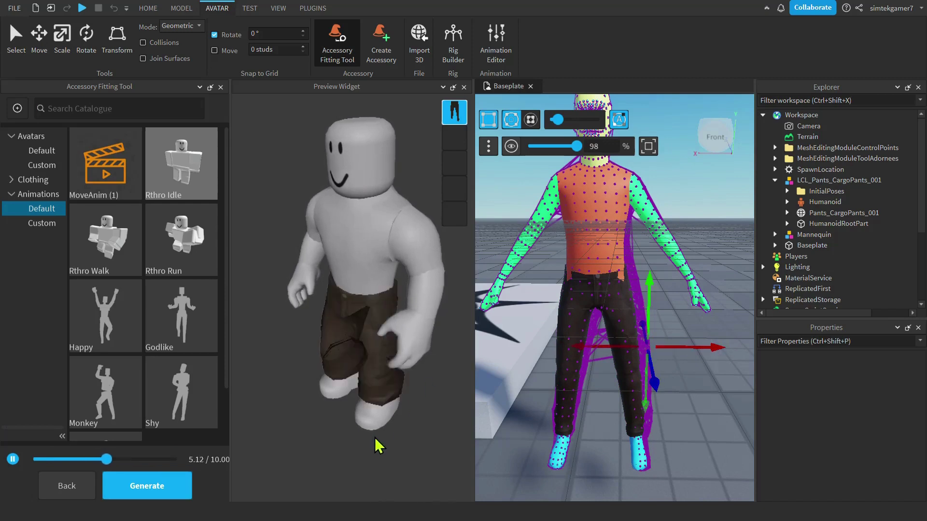
# From a front view, adjust the leg cage points inward and left so the pants hang wider.
pyautogui.scroll(3, 405, 430)
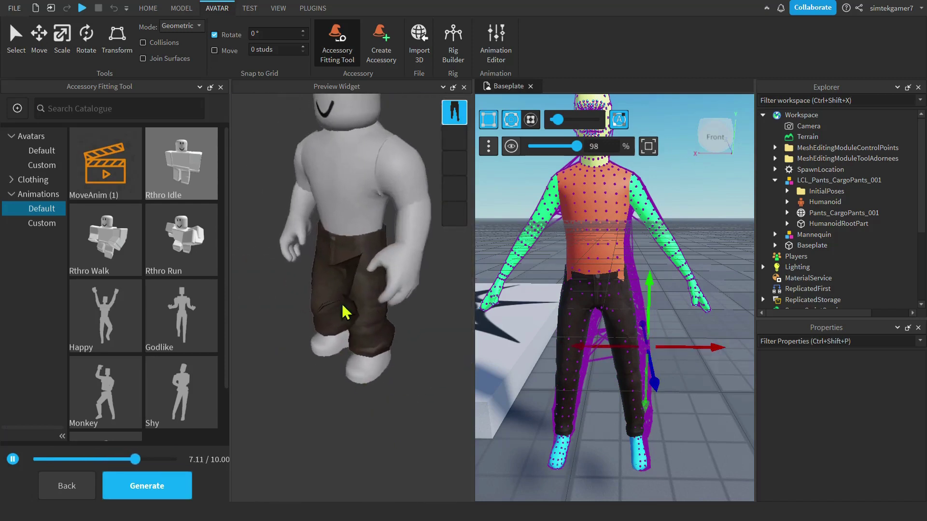
pyautogui.moveTo(351, 227); pyautogui.dragTo(372, 227)
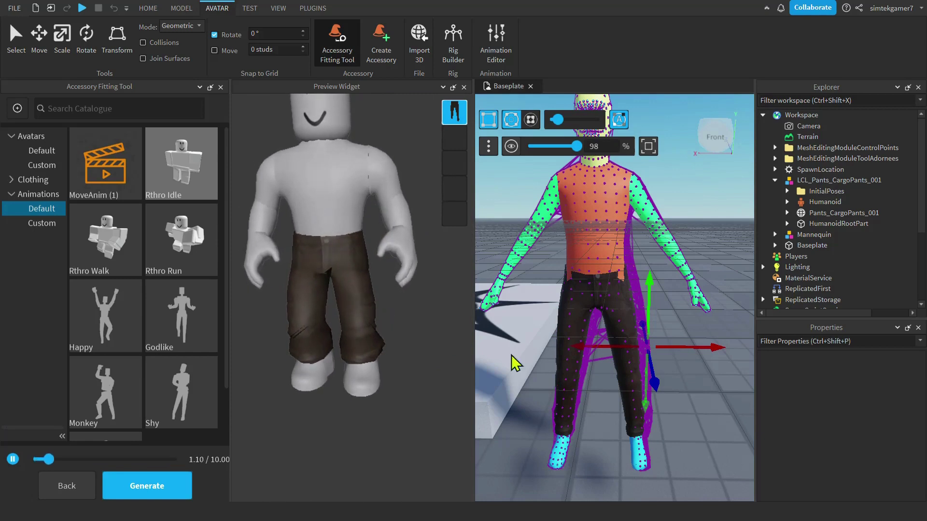
pyautogui.moveTo(719, 349); pyautogui.dragTo(717, 352)
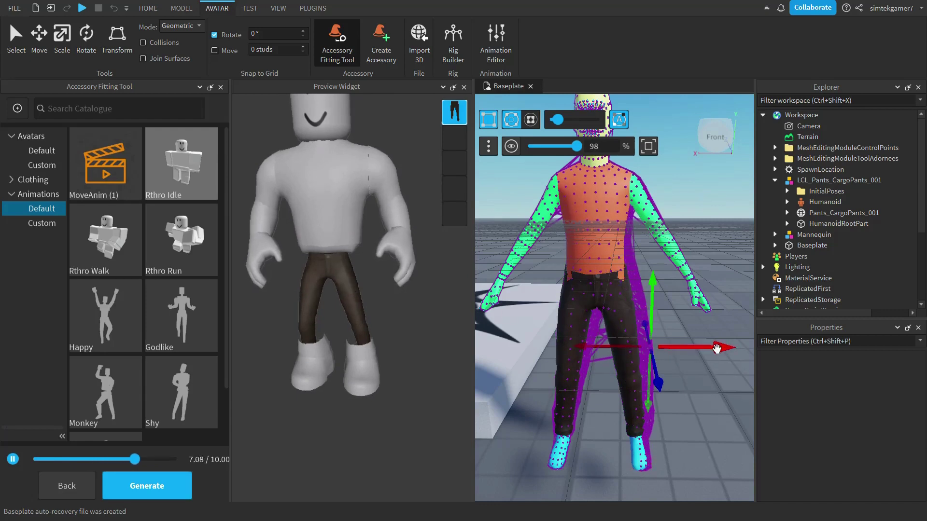
pyautogui.moveTo(716, 348); pyautogui.dragTo(704, 348)
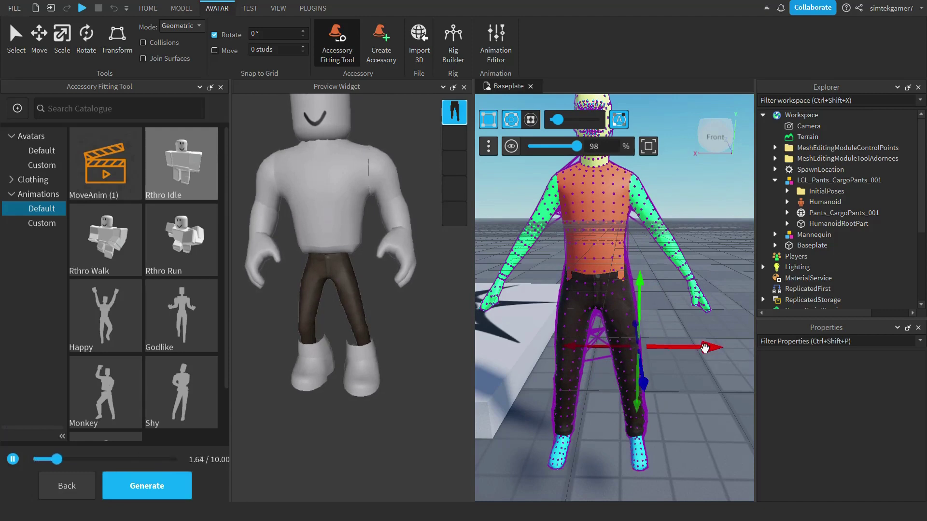
# Generate the Pants_CargoPants_001 accessory from the fitted cage.
pyautogui.click(149, 487)
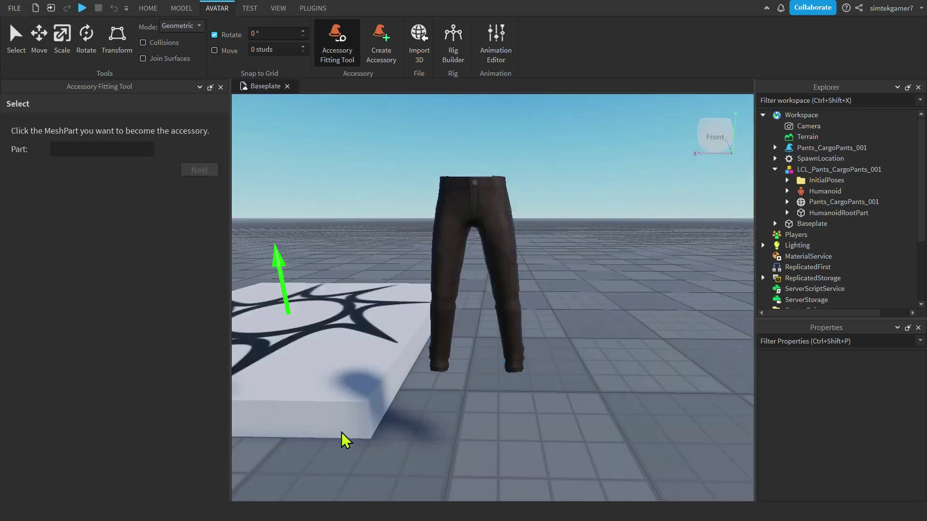
pyautogui.scroll(-5, 579, 400)
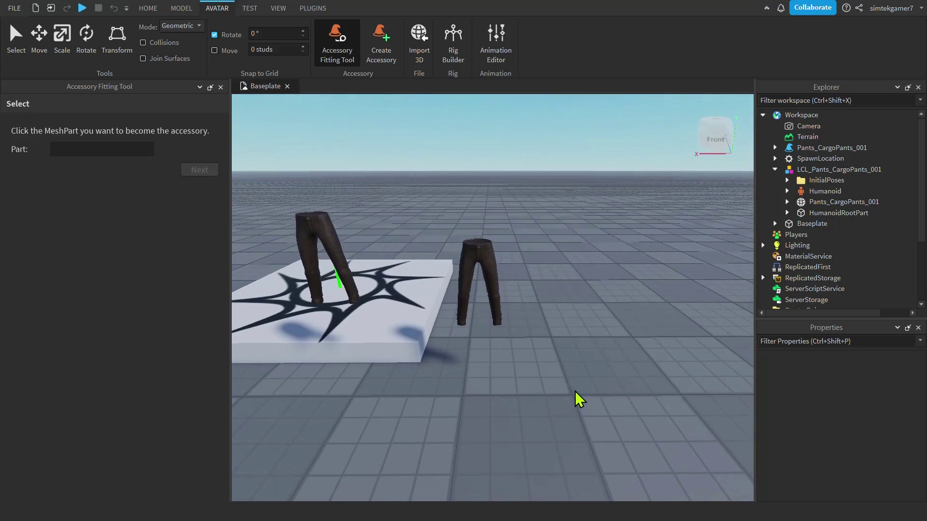
pyautogui.click(840, 148)
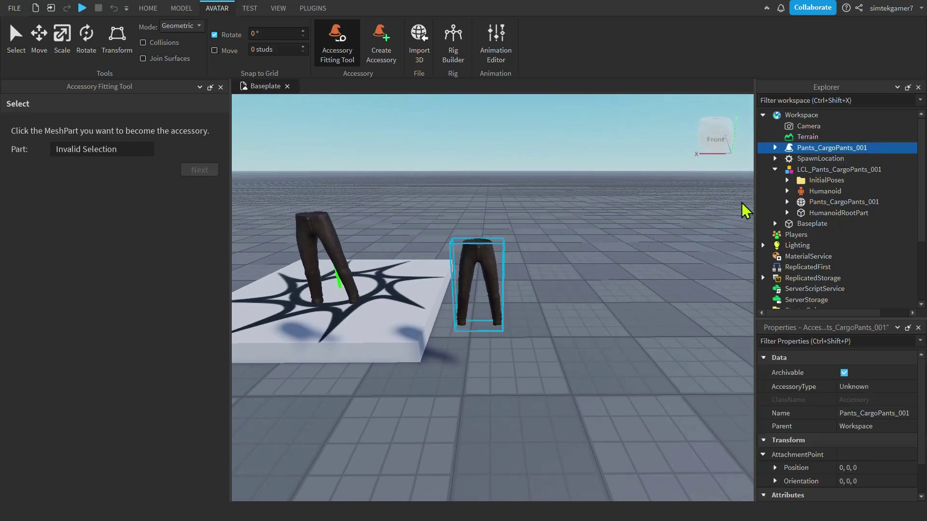
# Delete the leftover LCL_Pants_CargoPants_001 model from the Workspace.
pyautogui.click(821, 170)
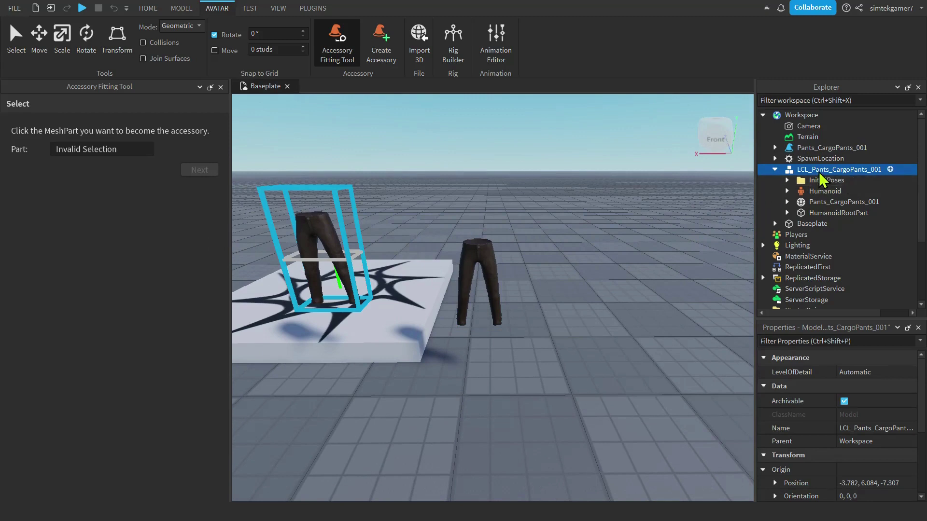
pyautogui.rightClick(821, 169)
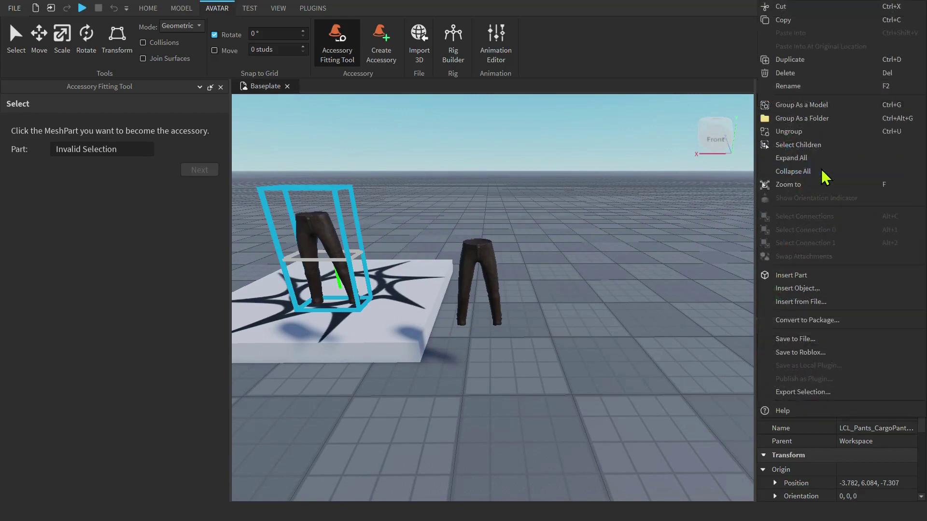
pyautogui.click(771, 90)
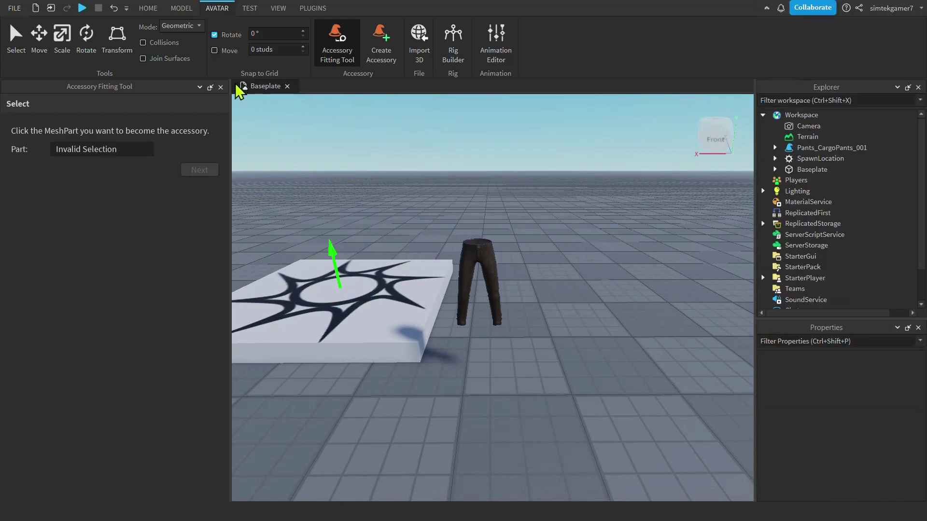
# Close the fitting tool and insert an R15 Mesh Rig Dummy beside the pants.
pyautogui.click(221, 87)
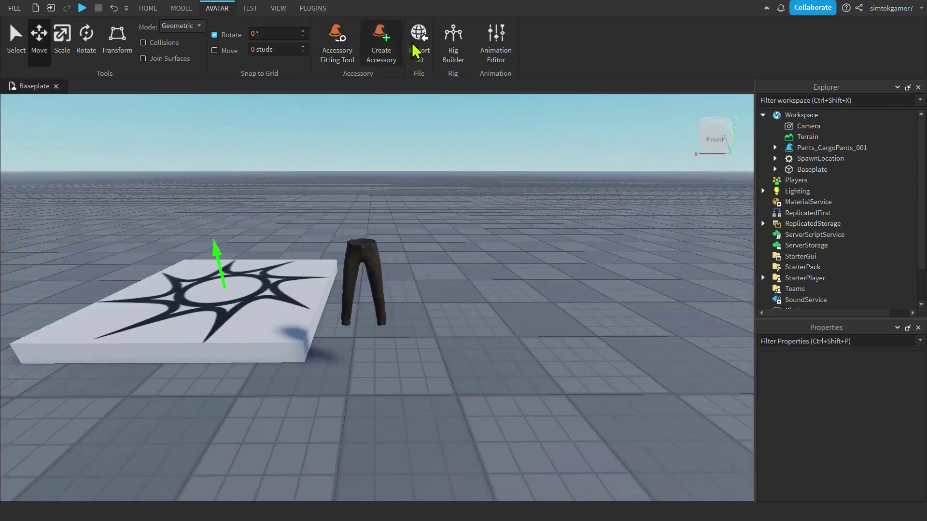
pyautogui.click(451, 43)
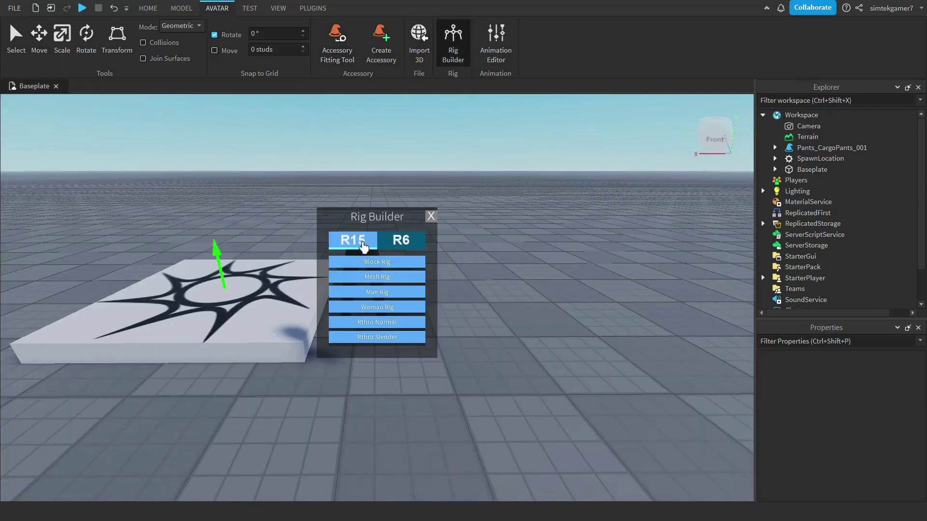
pyautogui.click(370, 277)
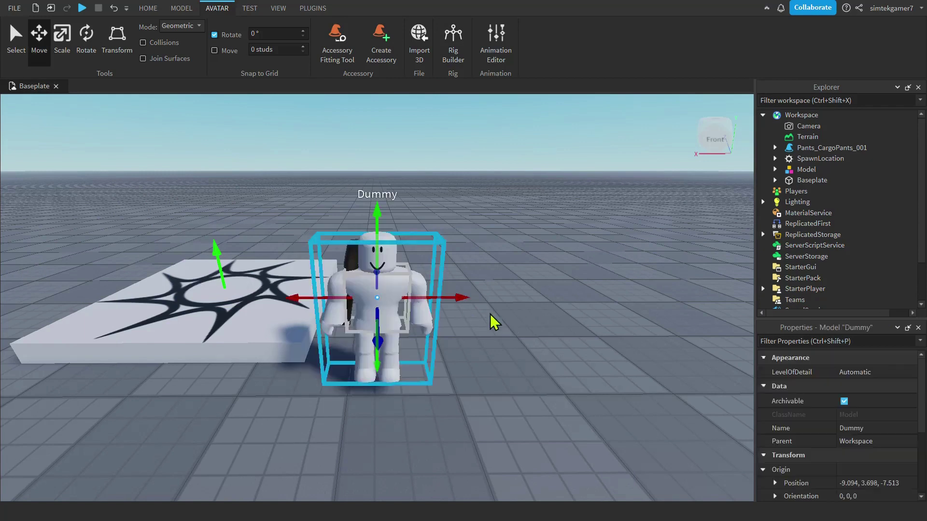
pyautogui.moveTo(458, 329); pyautogui.dragTo(450, 336)
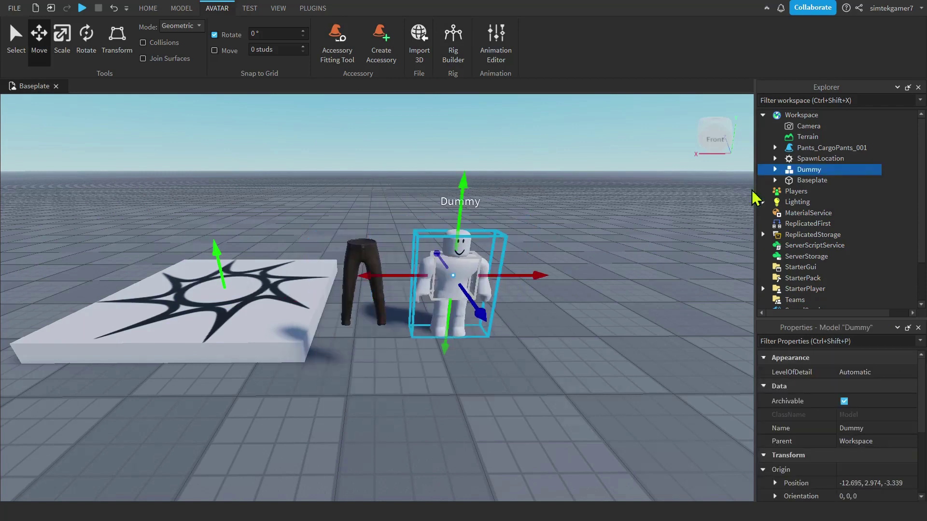
# Parent Pants_CargoPants_001 under the Dummy and focus the camera on it.
pyautogui.moveTo(804, 151); pyautogui.dragTo(808, 169)
pyautogui.press('f')
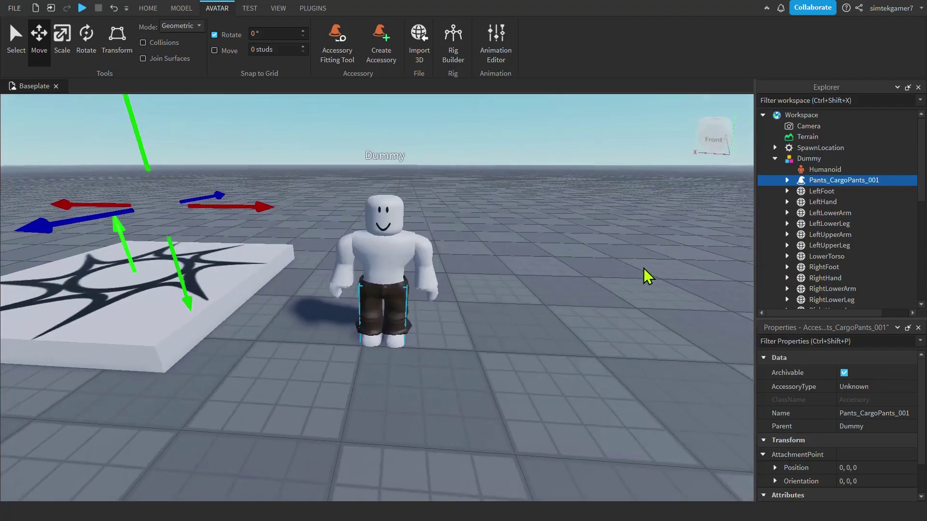
pyautogui.scroll(-5, 647, 276)
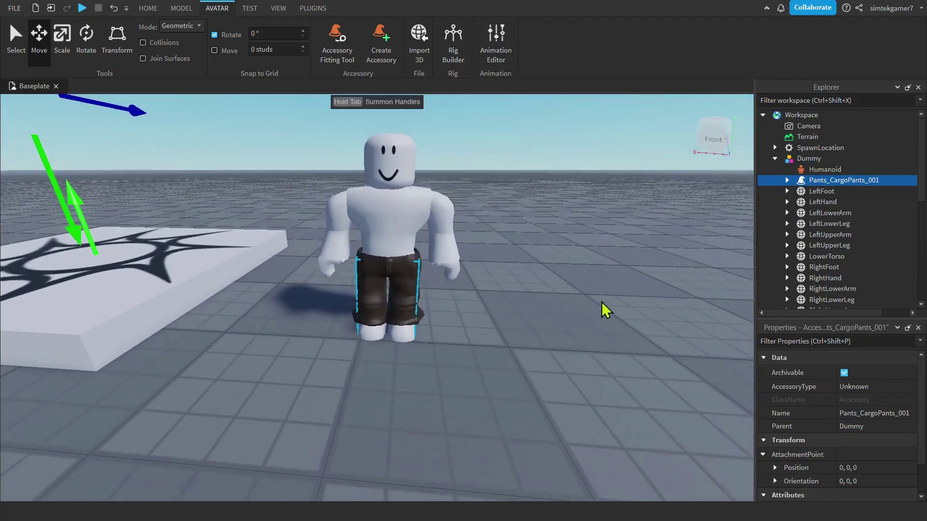
pyautogui.scroll(-3, 544, 248)
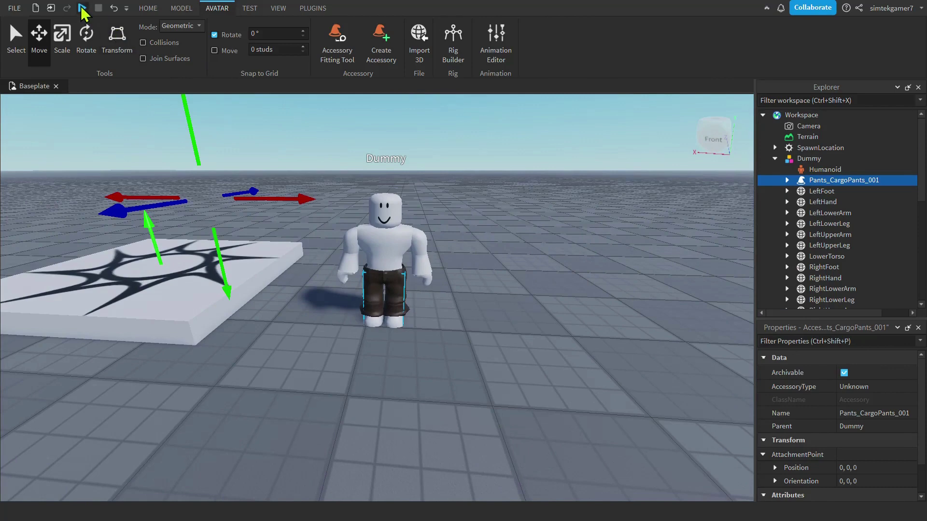
# Playtest the place, walk the avatar to the Dummy, and angle the camera on its cargo pants.
pyautogui.click(82, 8)
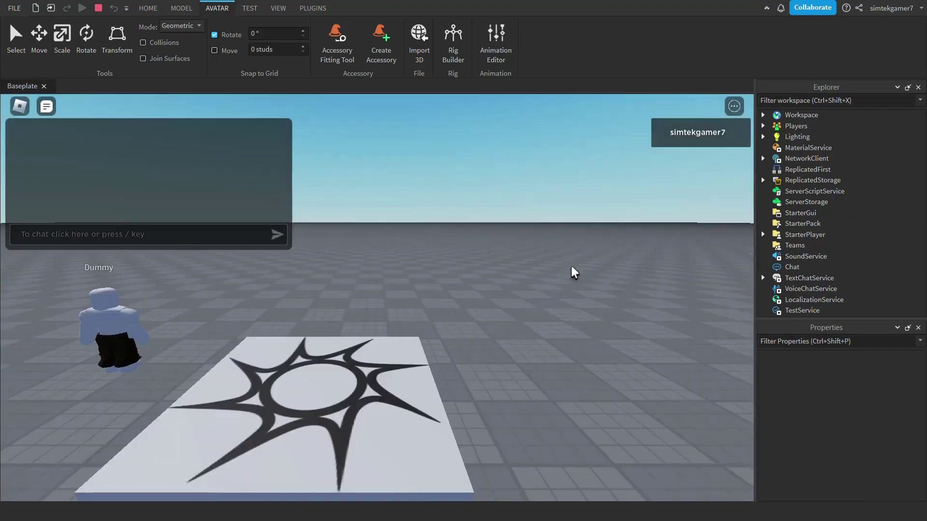
pyautogui.press('a')
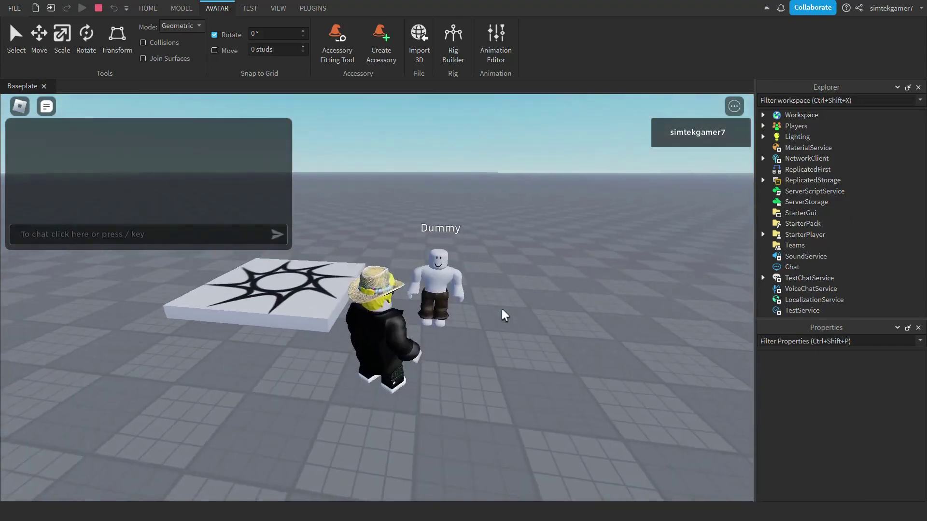
pyautogui.moveTo(502, 310); pyautogui.dragTo(502, 308, button='right')
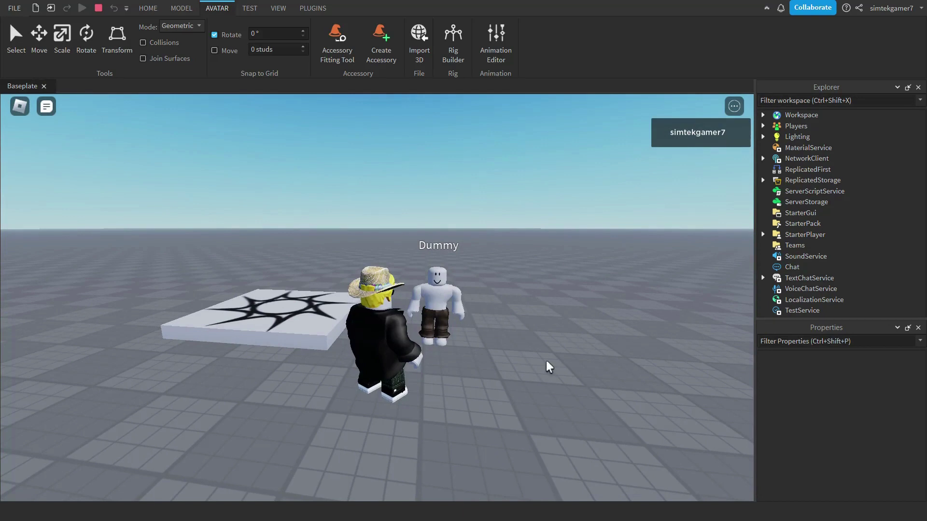
pyautogui.moveTo(549, 367); pyautogui.dragTo(547, 366, button='right')
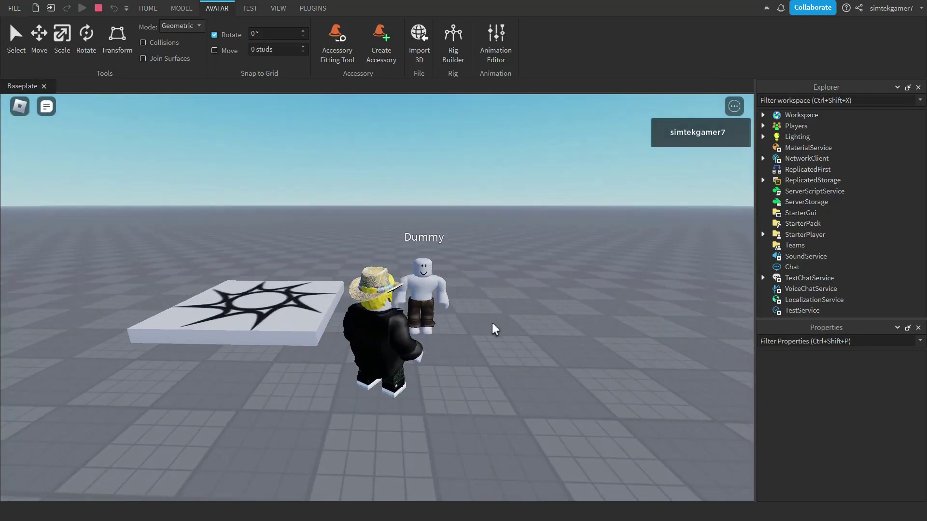
pyautogui.moveTo(495, 329); pyautogui.dragTo(495, 328, button='right')
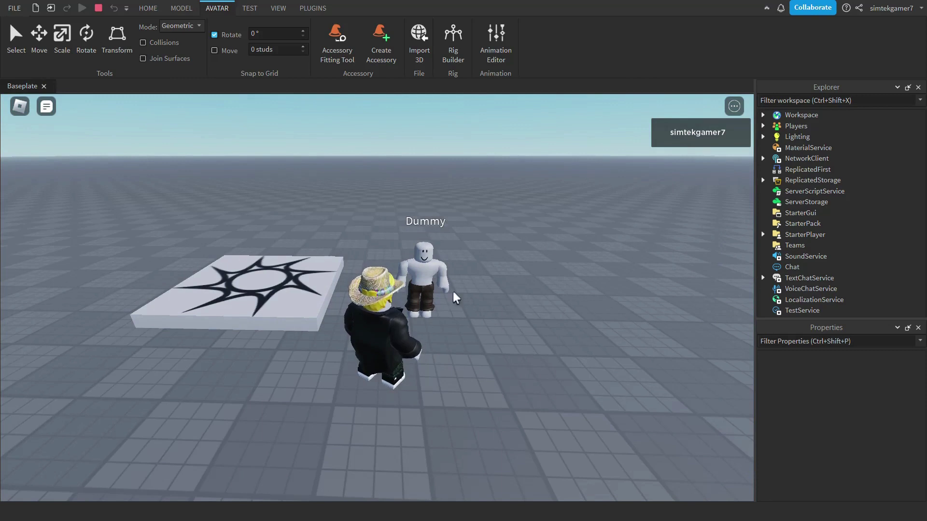
pyautogui.moveTo(514, 336); pyautogui.dragTo(513, 336, button='right')
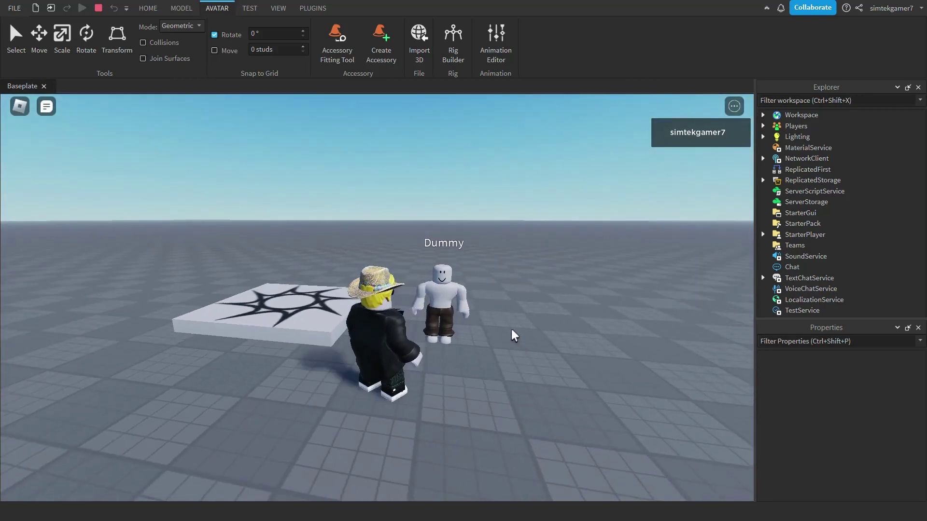